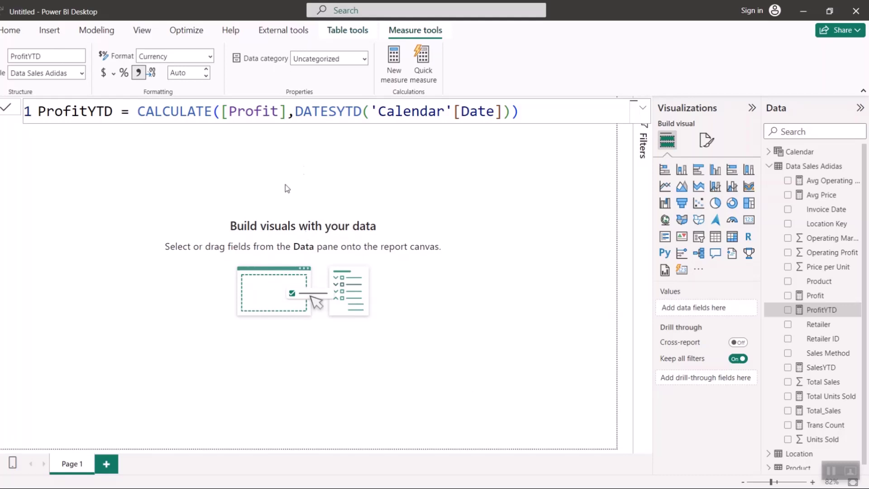
- Create a new measure named ProfitMOM in the Data Sales Adidas table and start a second formula line
right_click(806, 169)
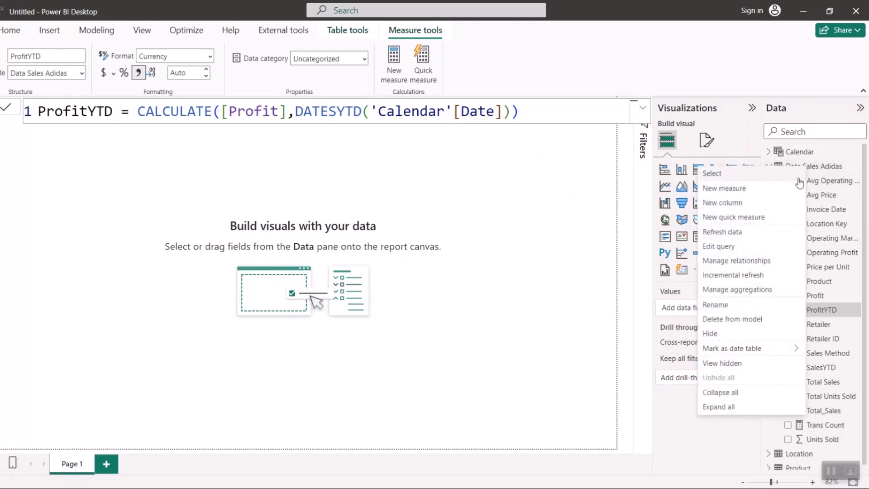
click(774, 188)
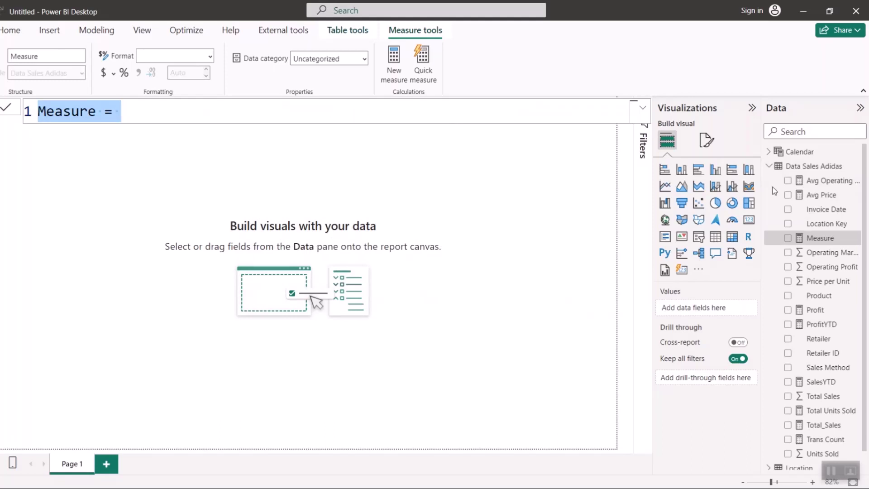
text(Pr)
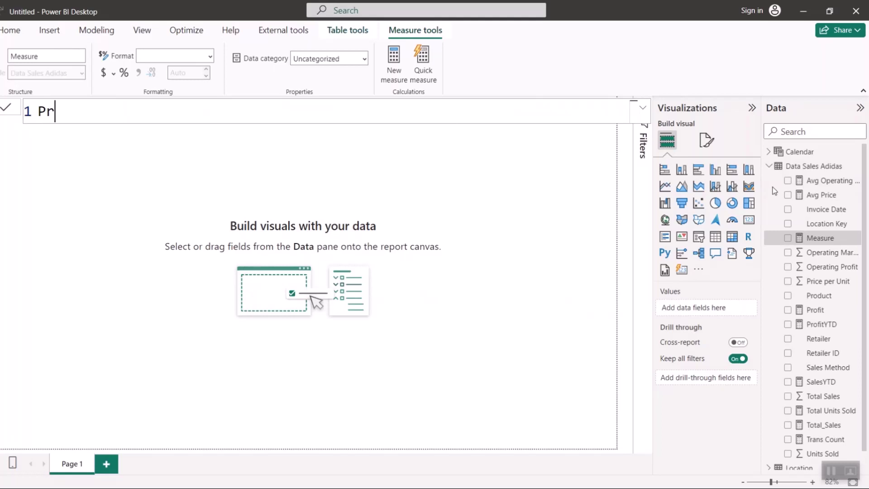
text(ofitMOM =)
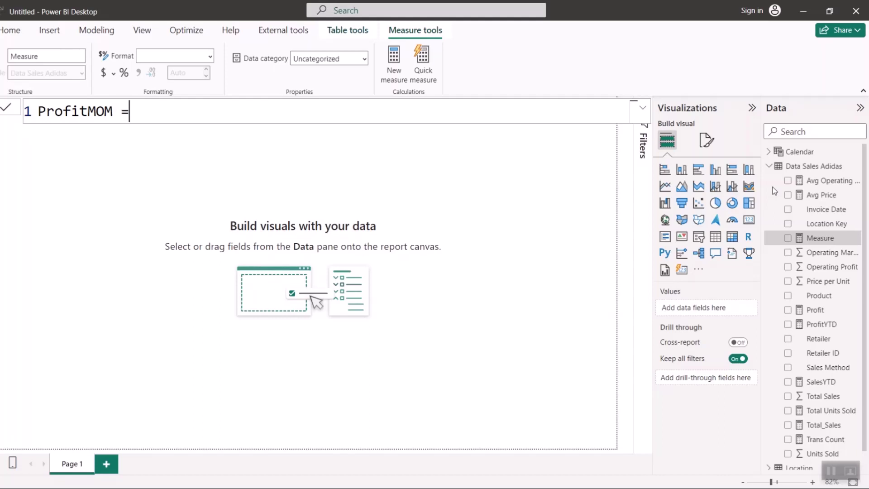
key(shift+Return)
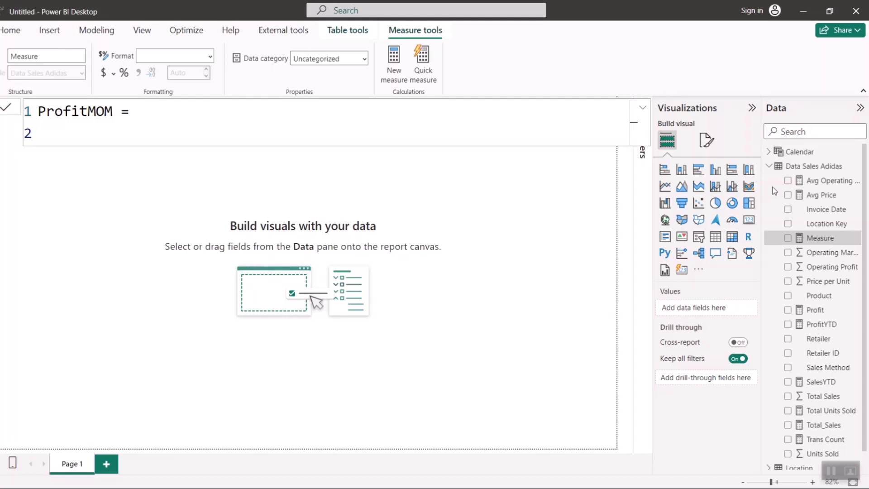
- Declare a variable PM that begins a CALCULATE function with the [Profit] measure as its expression
text(VAR)
text(PM = c)
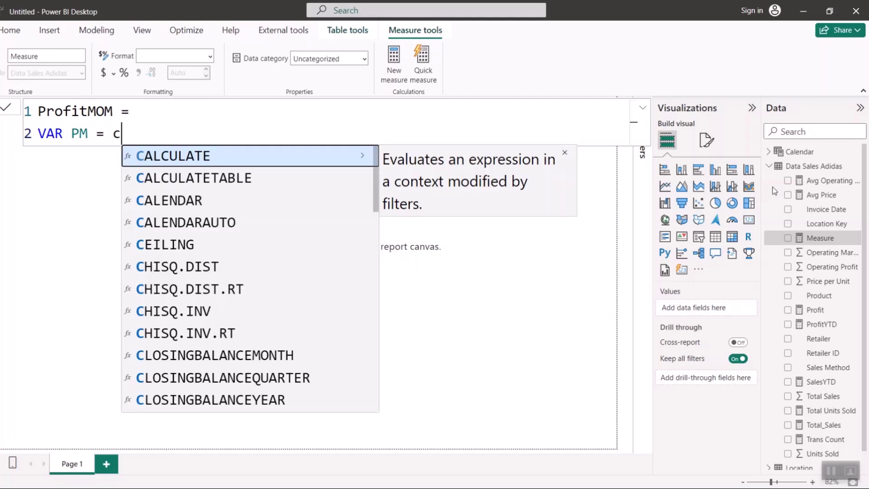
key(Tab)
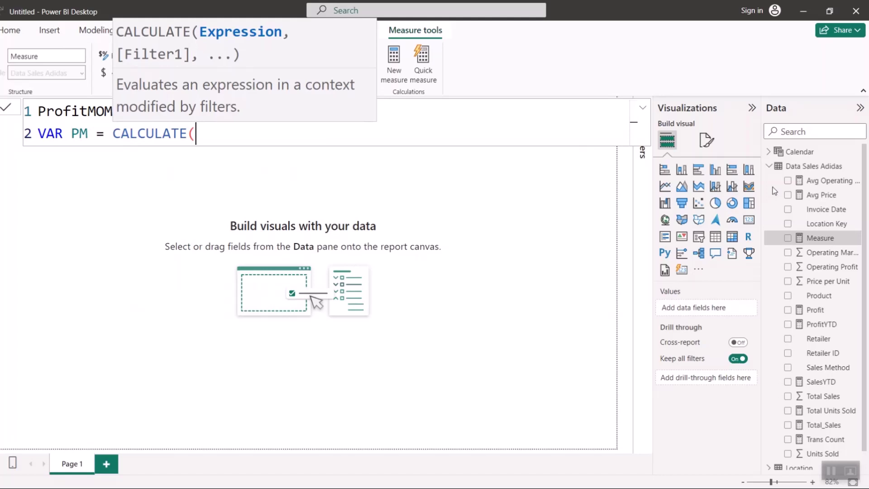
text(pro)
key(Up)
key(Up)
key(Up)
key(Tab)
text(,)
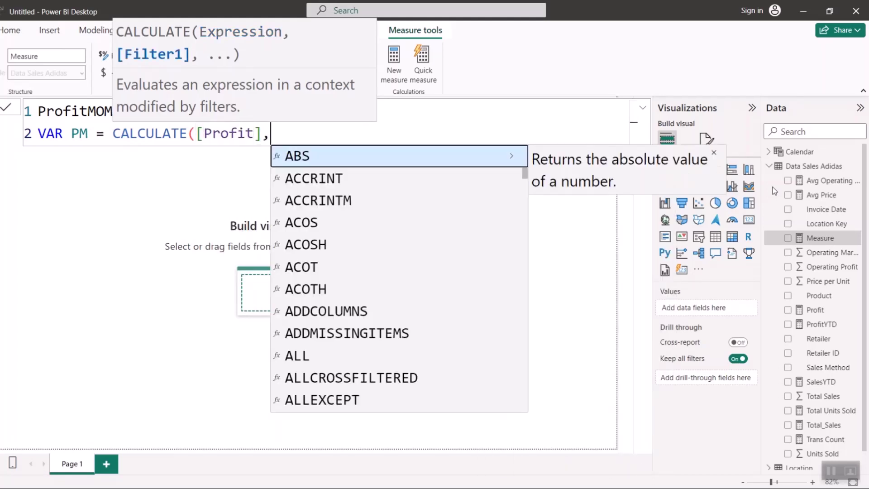
- Add a DATEADD filter to the CALCULATE function with 'Calendar'[Date] as its dates argument
text(d)
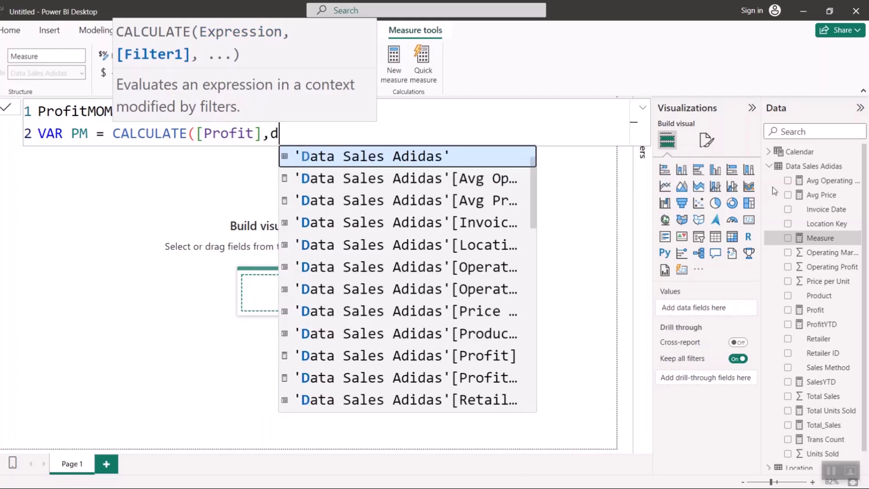
text(ate)
key(Down)
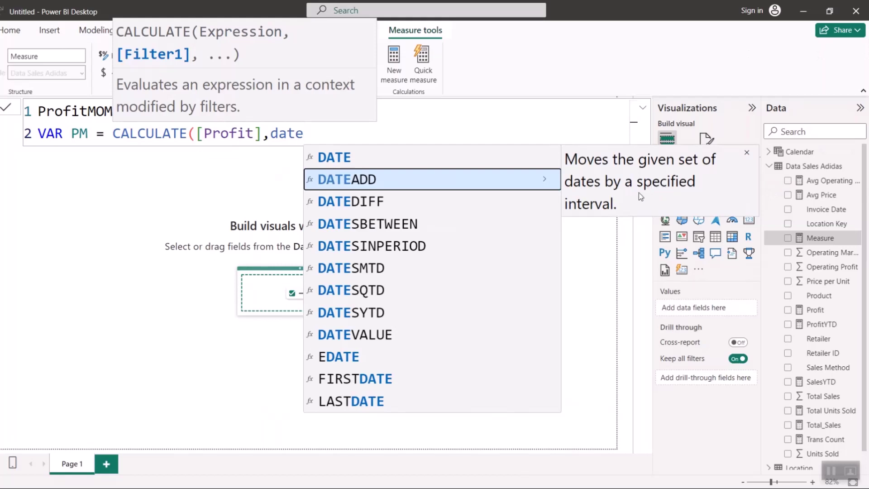
key(Tab)
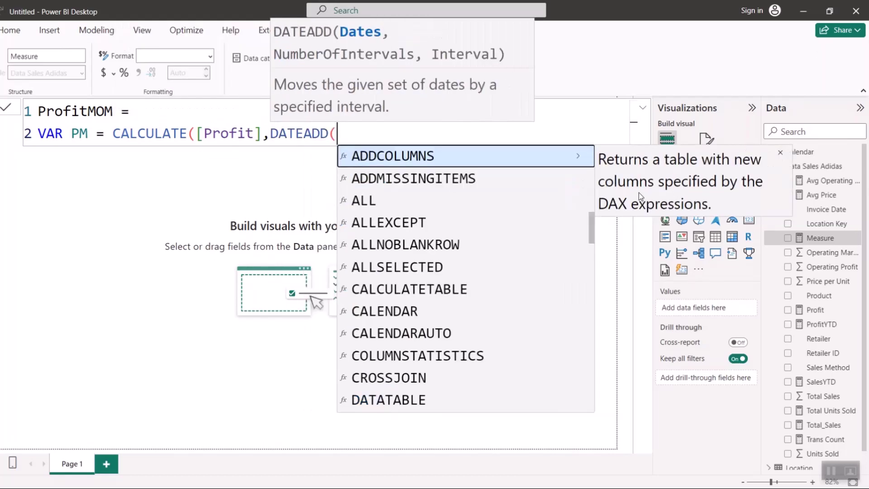
text(date)
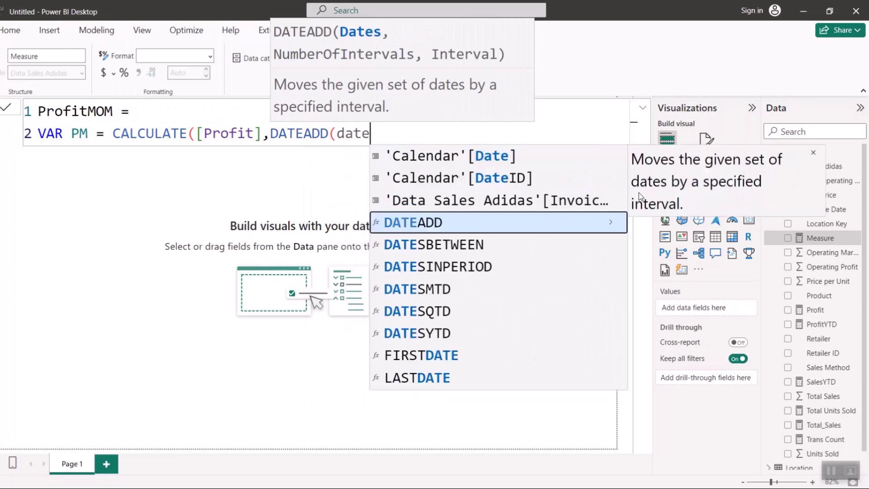
key(Up)
key(Up)
key(Up)
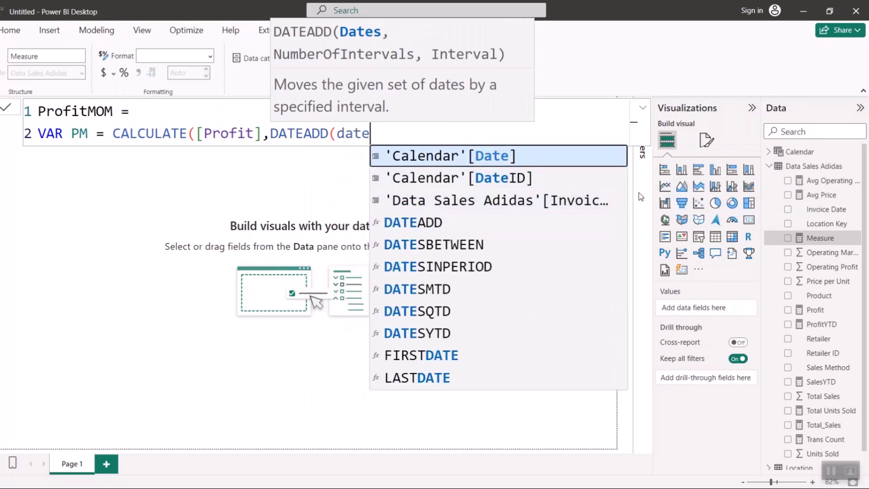
key(Tab)
text(,)
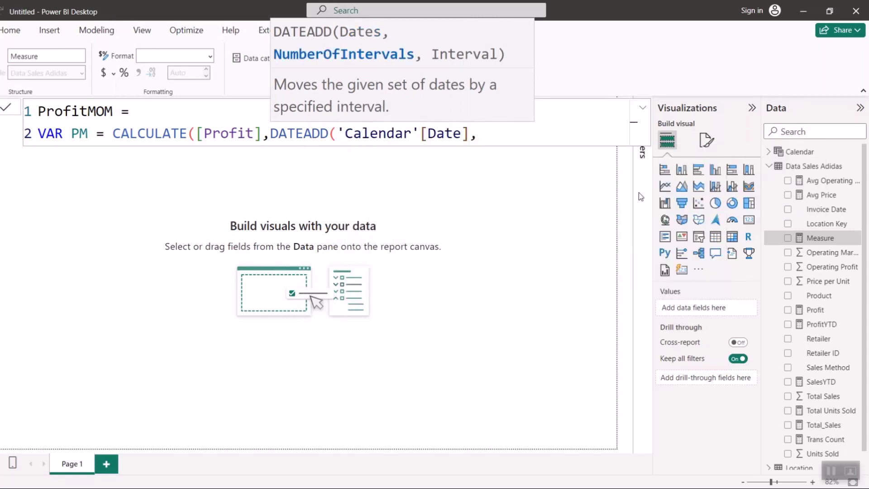
- Set the DATEADD shift to -1 with a MONTH interval and close both functions
text(-1,)
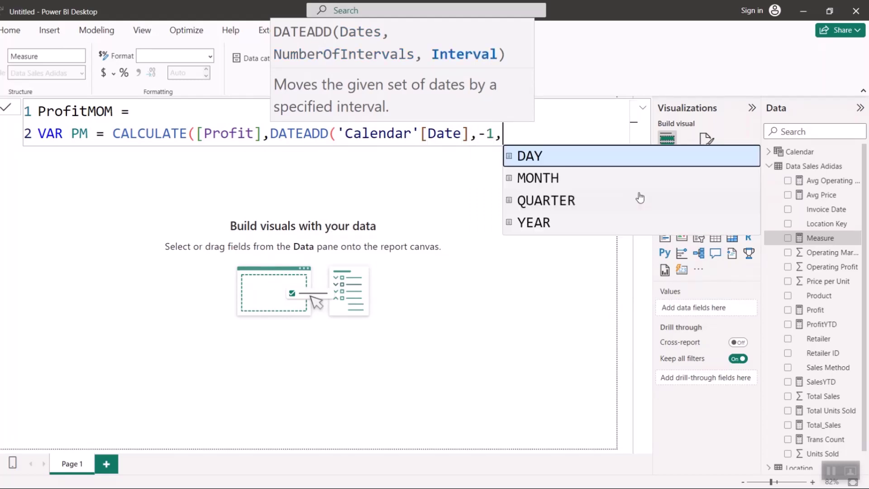
key(Down)
key(Tab)
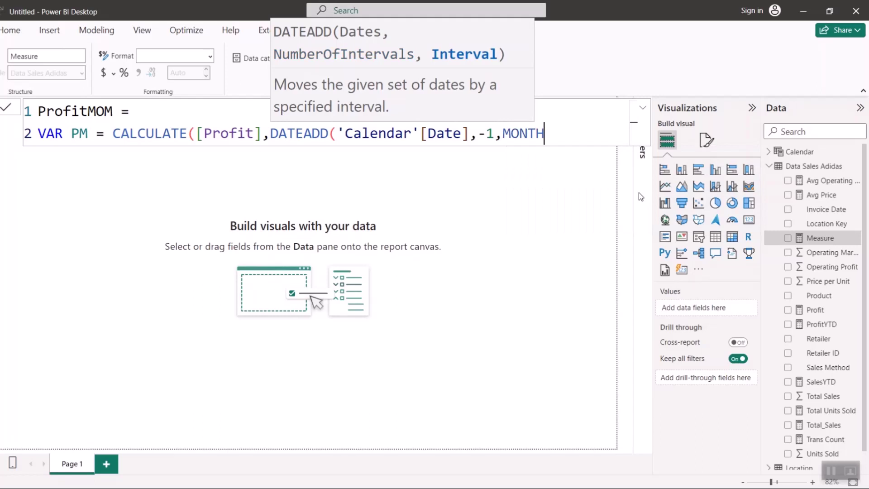
text())
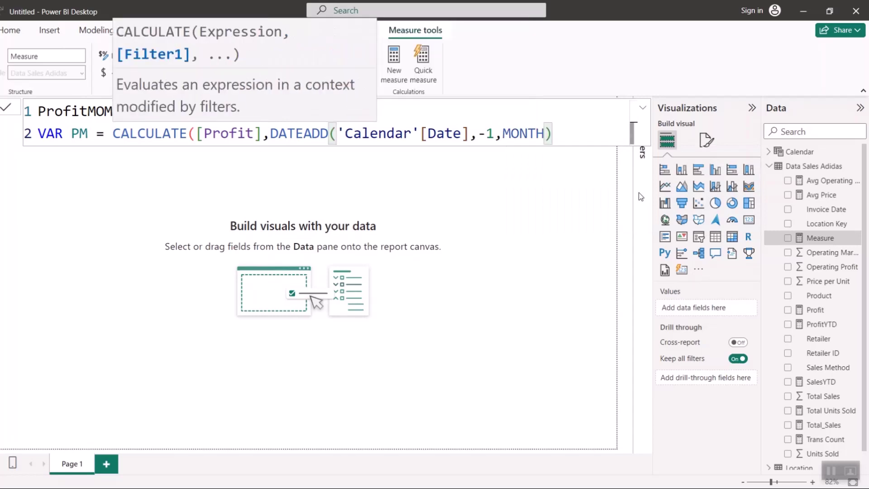
text())
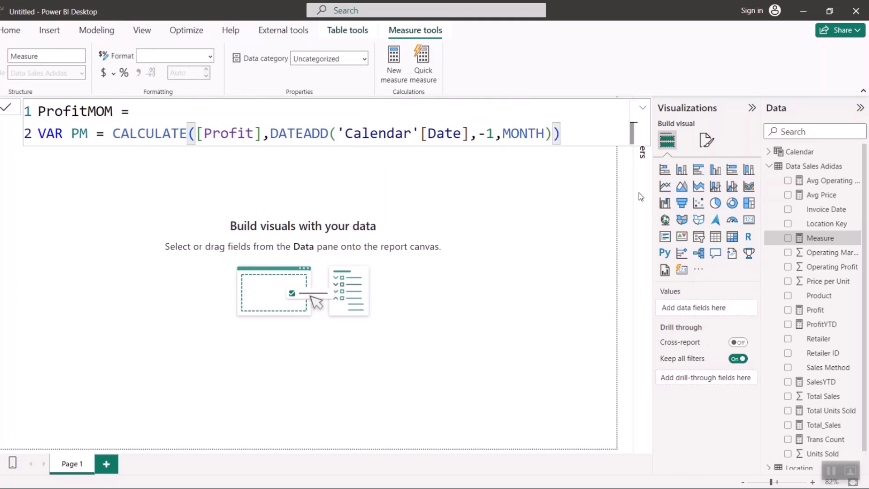
- Declare a variable CM equal to the [Profit] measure and add a Return line below it
key(shift+Return)
text(VAR )
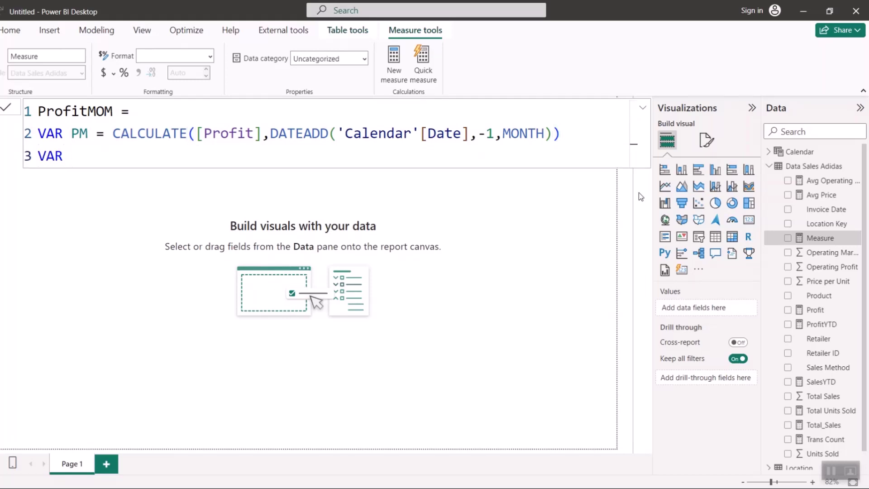
text(CM =pro)
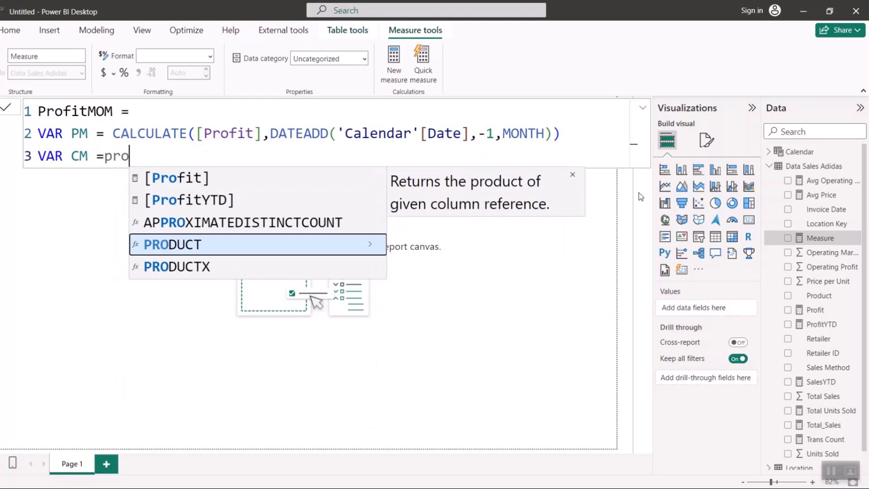
key(Up)
key(Up)
key(Up)
key(Tab)
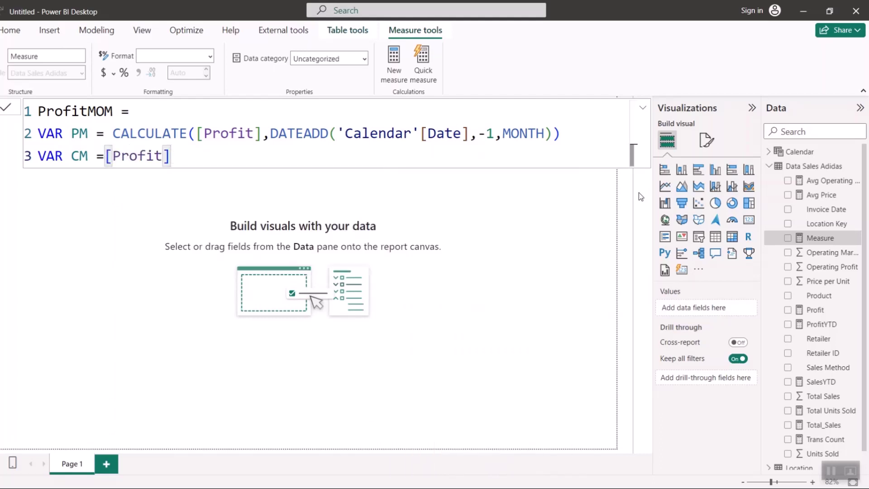
key(shift+Return)
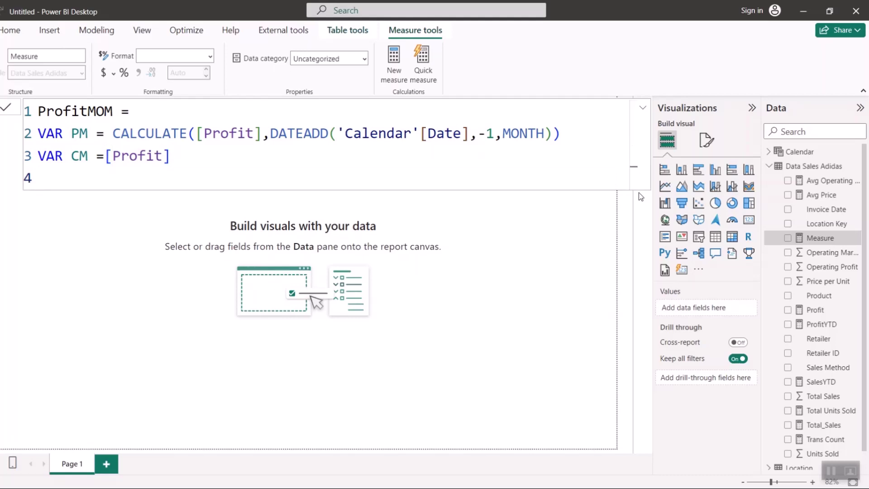
text(Return)
key(shift+Return)
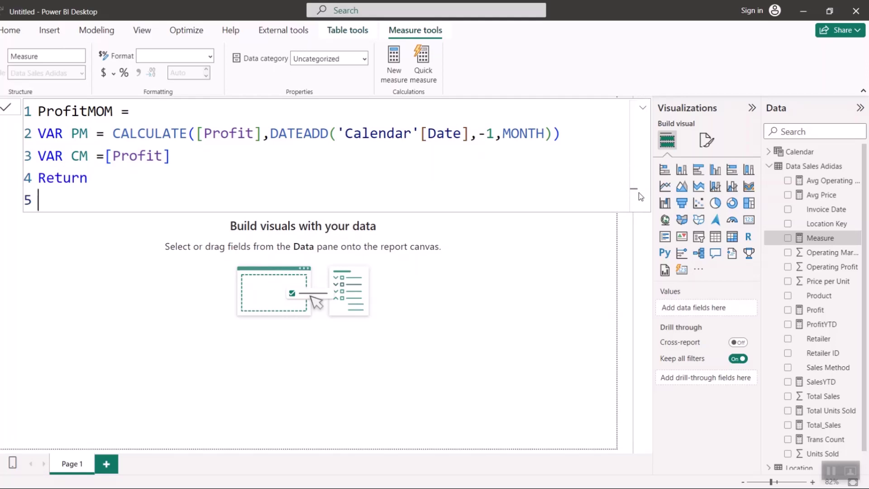
text(PM)
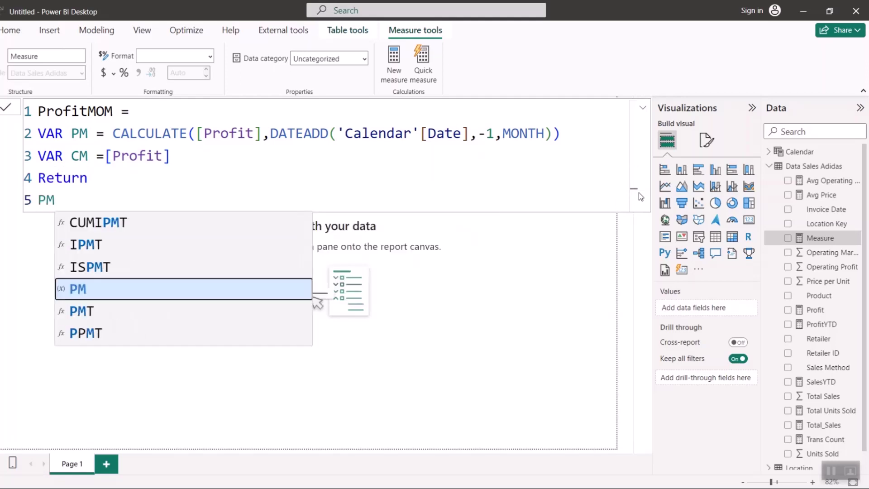
key(Tab)
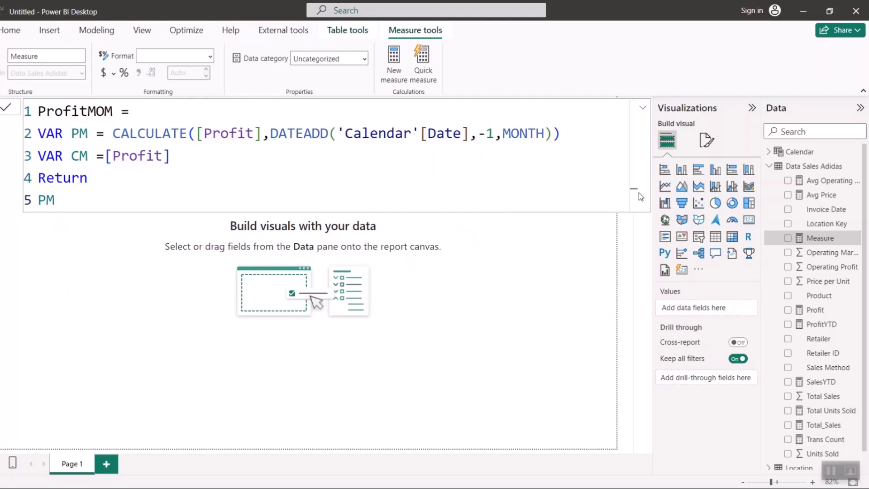
key(BackSpace)
key(BackSpace)
- Try CM/PM-1 as the return expression and clear that line again
text(Cm)
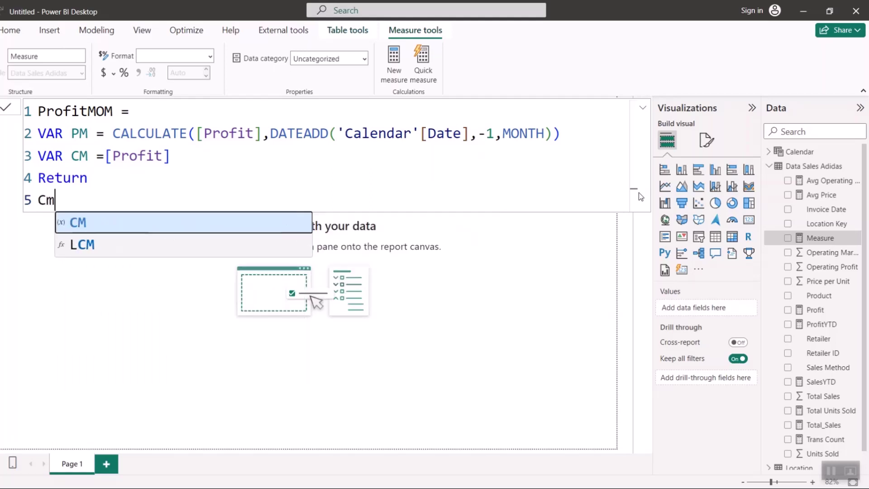
key(Tab)
text(/)
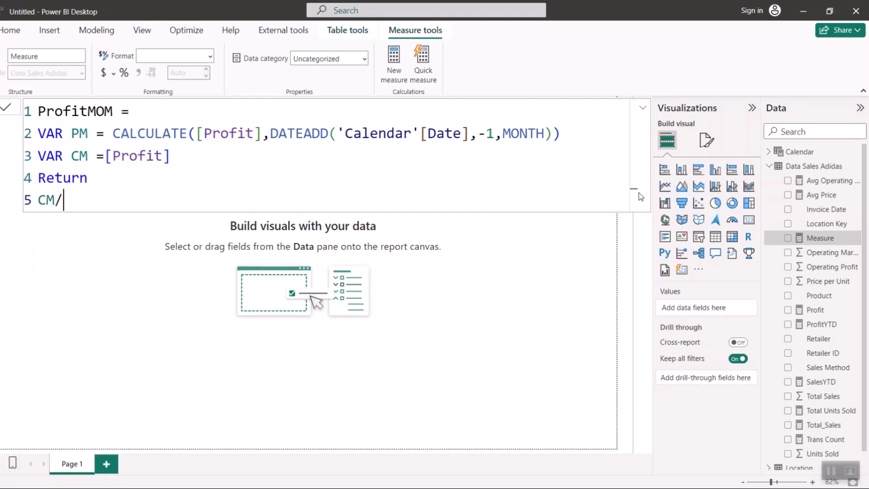
text(PM)
key(Tab)
text(-1)
click(39, 199)
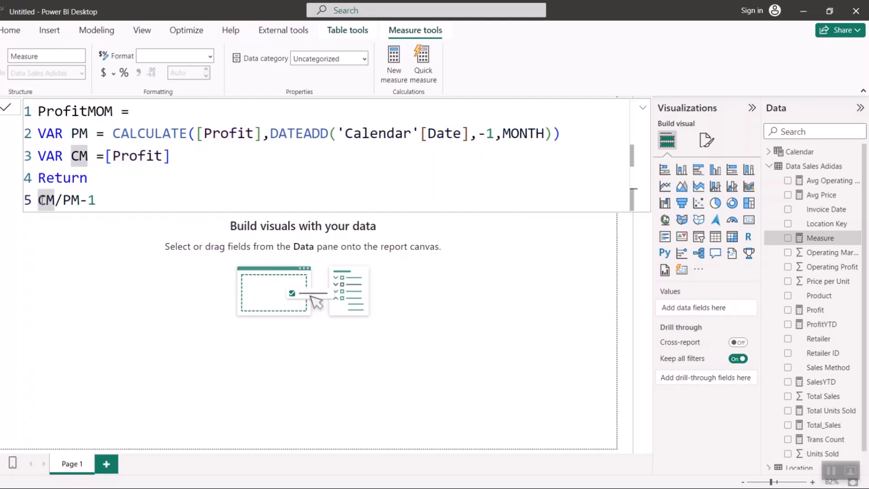
click(137, 200)
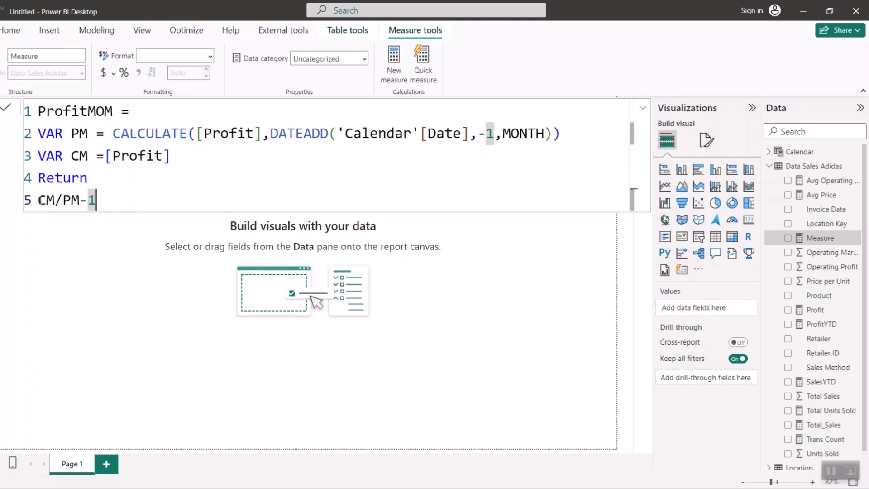
drag(125, 198, 28, 199)
key(BackSpace)
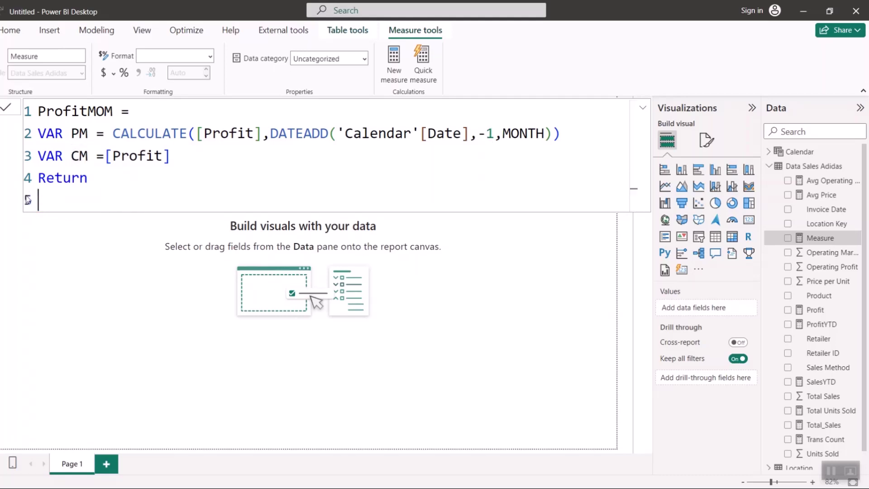
- Start the return expression with an IF function whose logical test is AND(CM,PM)
text(IF()
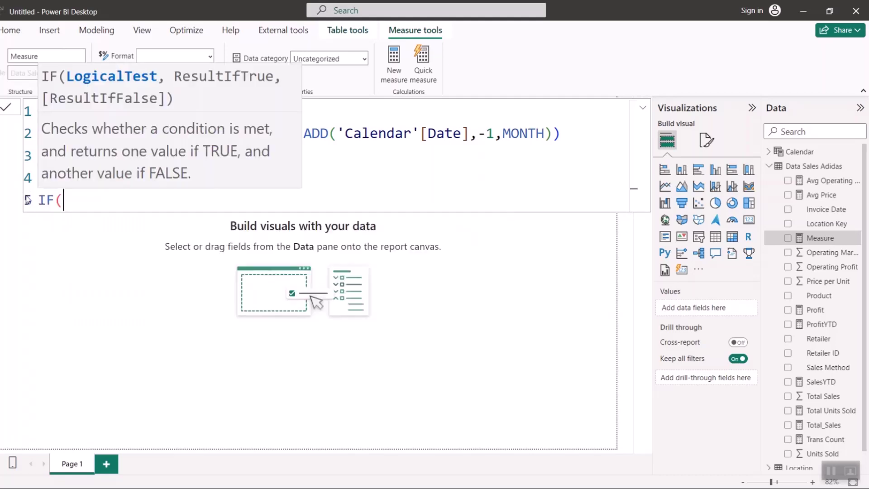
text(and)
key(Tab)
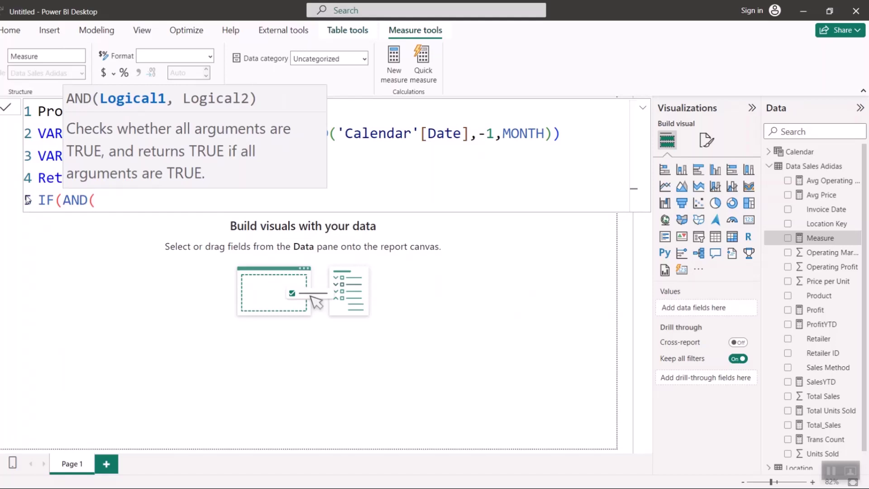
text(CM)
key(Tab)
text(,o)
key(BackSpace)
text(pm)
key(Tab)
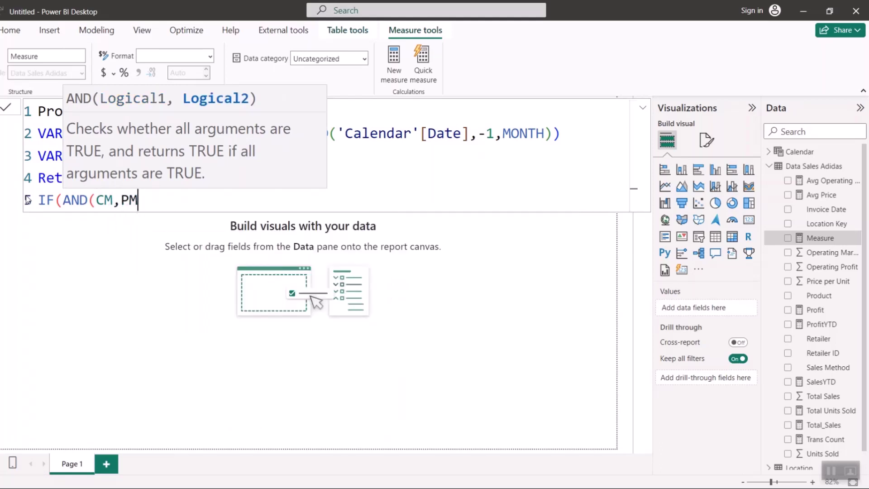
text())
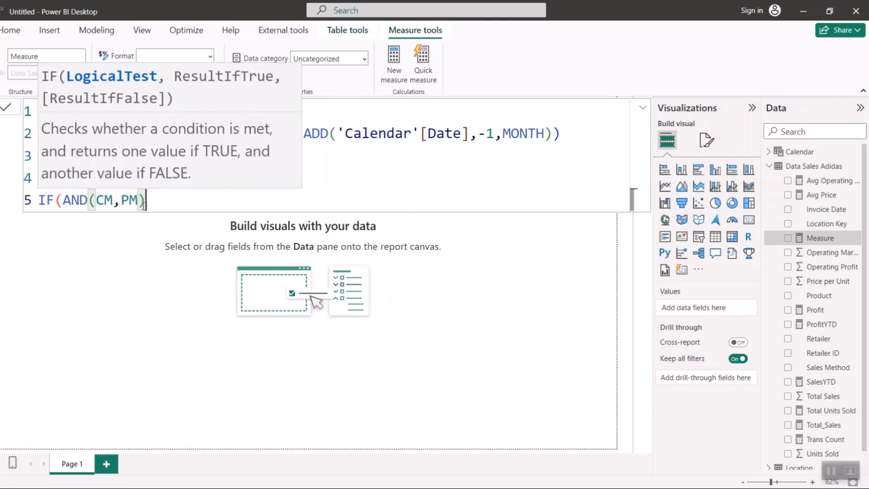
text(,)
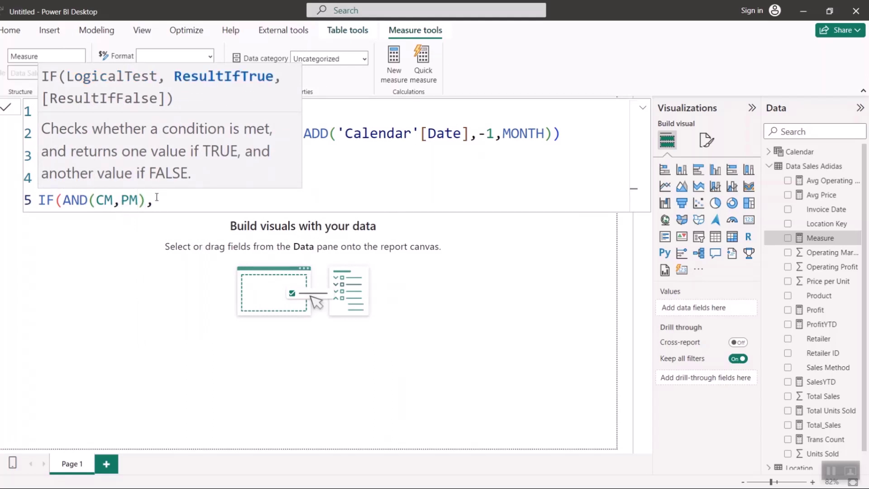
- Set the IF function's true result to CM/PM-1, close the function and commit the ProfitMOM measure
text(CM/pm)
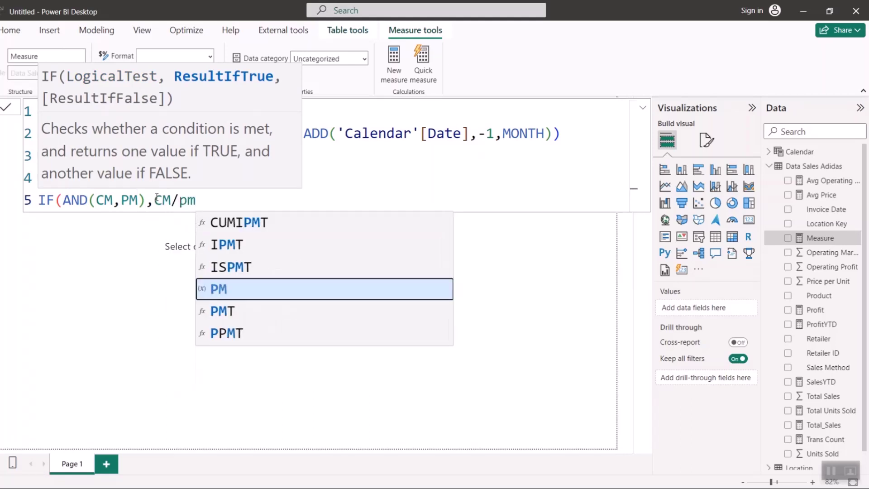
key(Tab)
text(-)
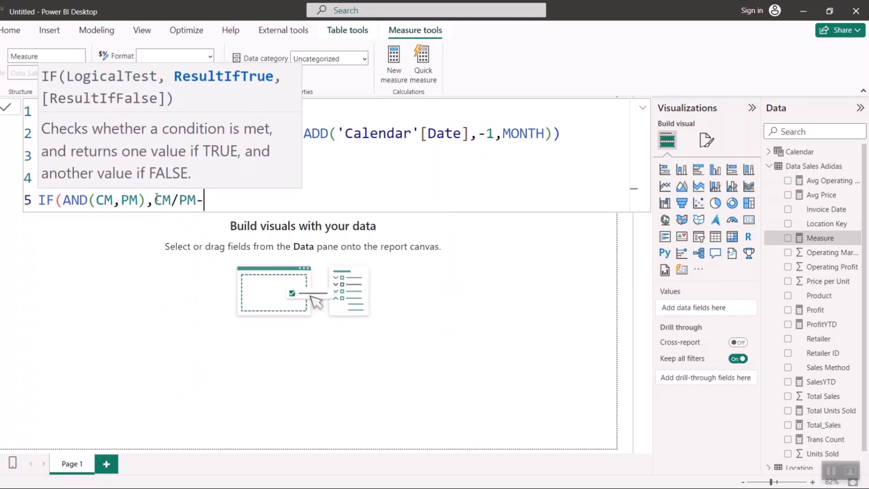
text(1))
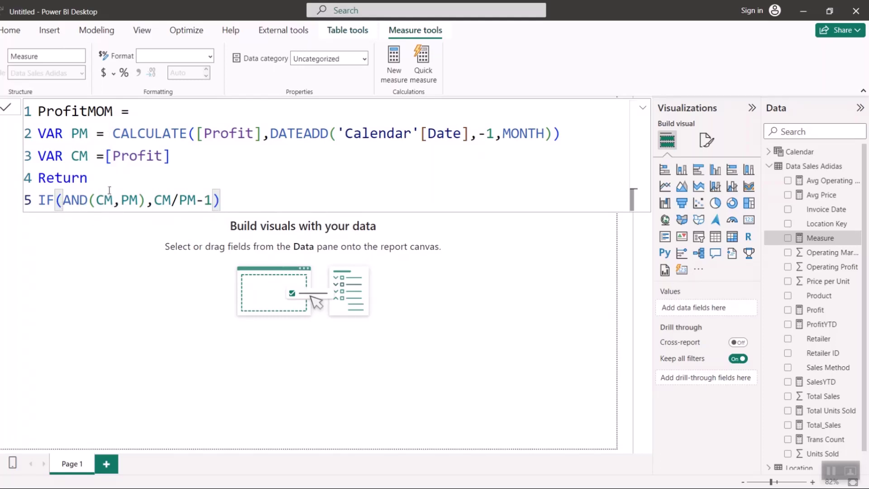
drag(145, 200, 71, 200)
click(130, 199)
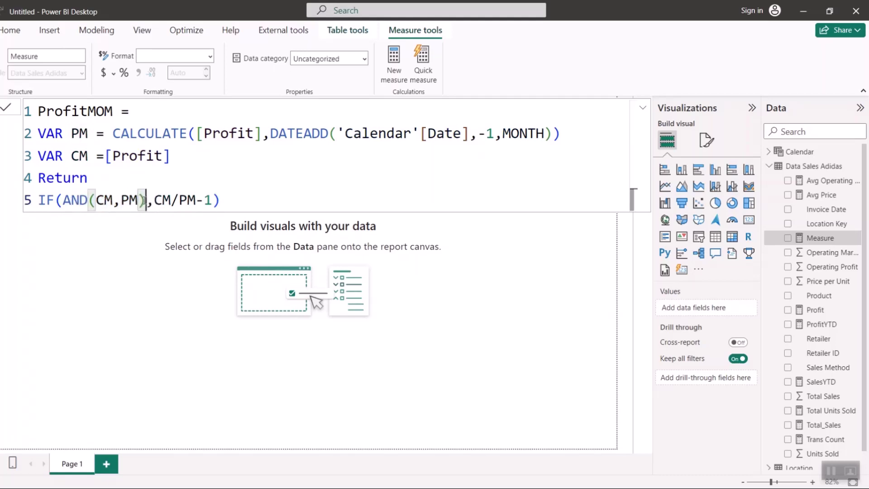
click(153, 201)
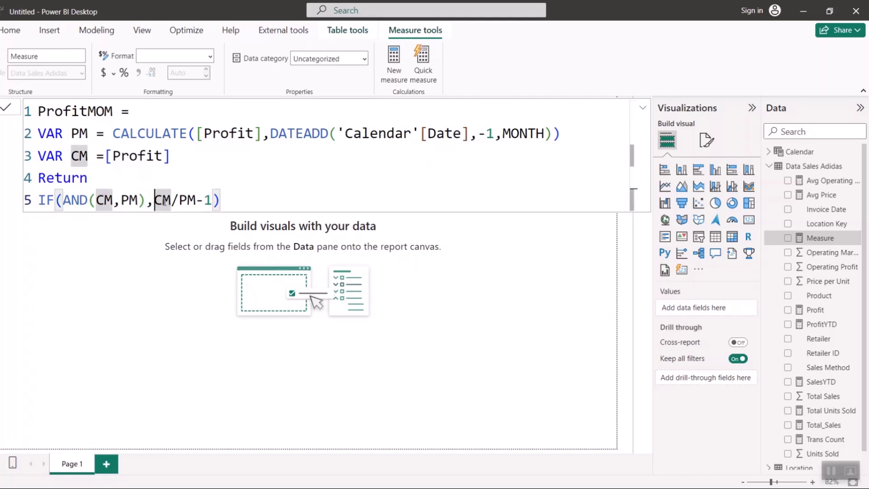
click(228, 203)
key(Return)
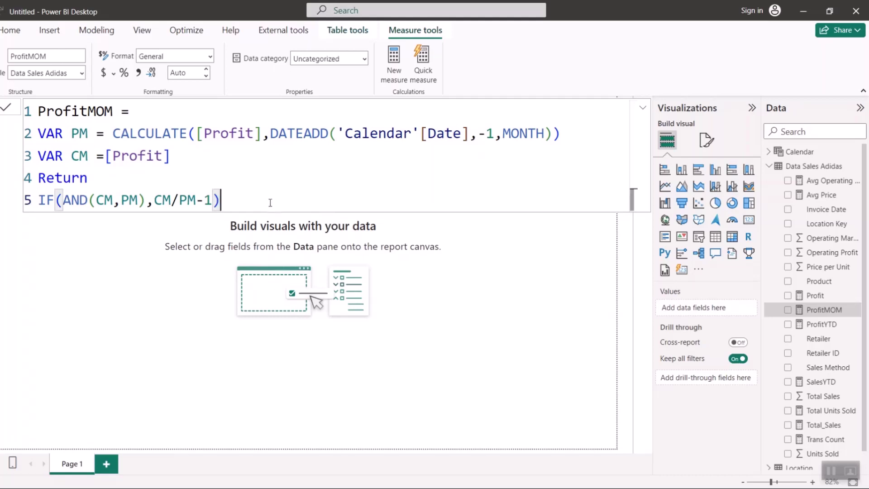
- Copy the whole ProfitMOM formula into a new measure in the Data Sales Adidas table
drag(220, 199, 58, 89)
key(ctrl+c)
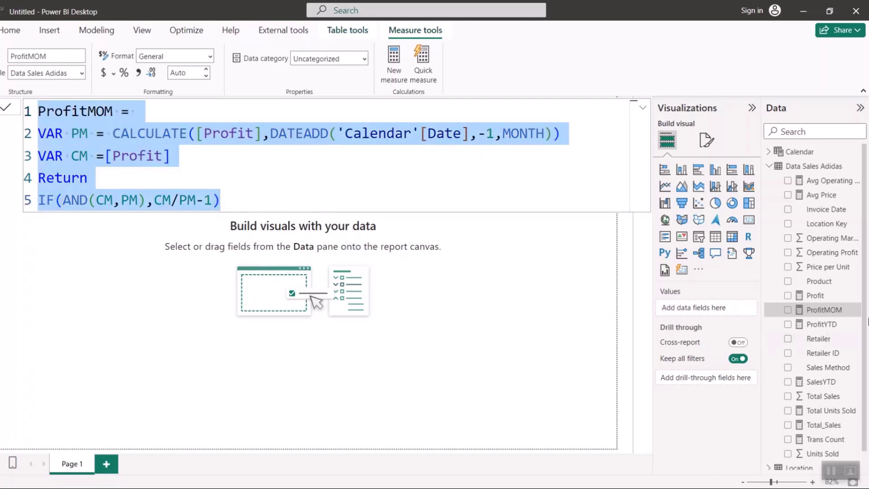
right_click(813, 166)
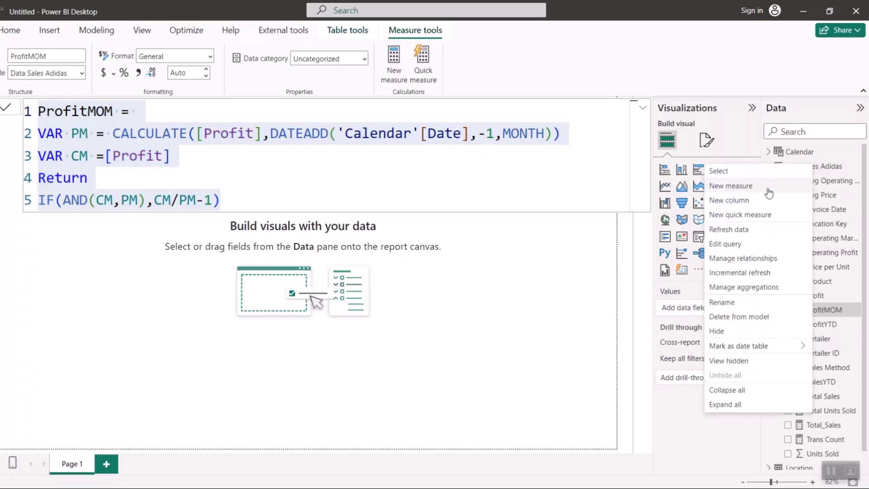
key(Escape)
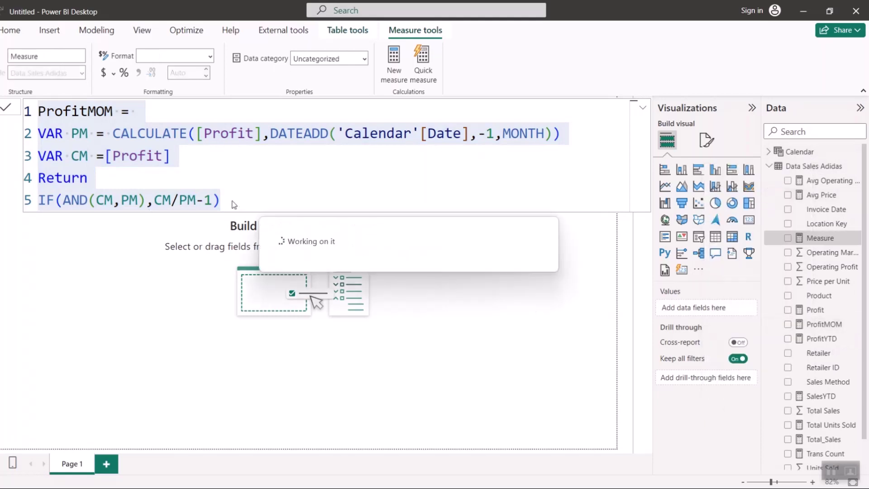
key(ctrl+v)
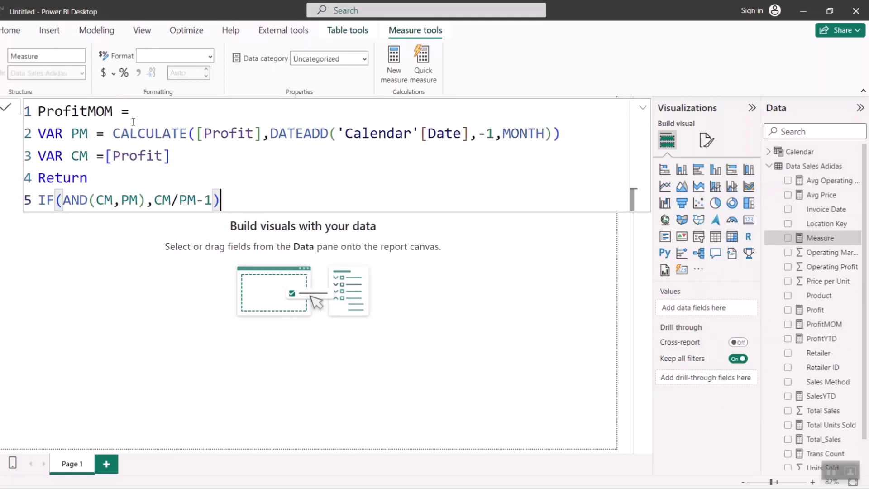
- Rename the copied measure as SalesMOM in its formula
click(87, 113)
key(BackSpace)
key(BackSpace)
key(BackSpace)
key(BackSpace)
key(BackSpace)
key(BackSpace)
text(Sales)
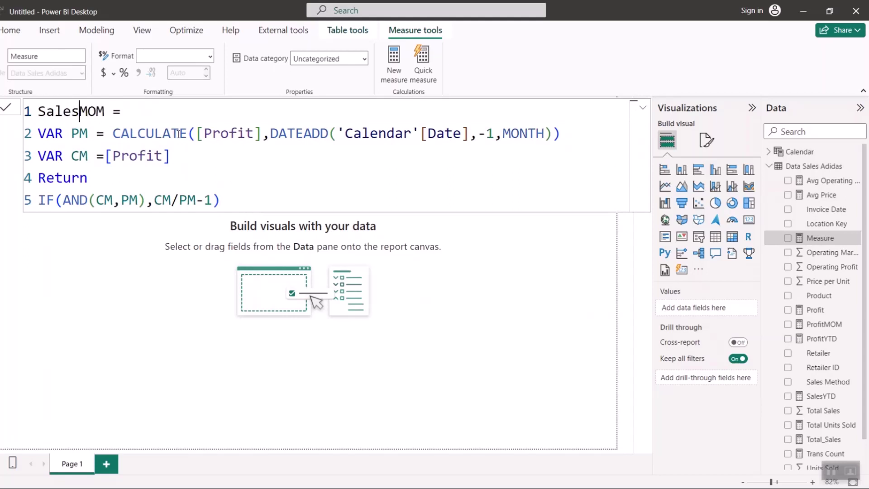
- Replace the measure inside the PM variable's CALCULATE function with [Total_Sales]
click(265, 134)
key(BackSpace)
key(BackSpace)
key(BackSpace)
key(BackSpace)
key(BackSpace)
key(BackSpace)
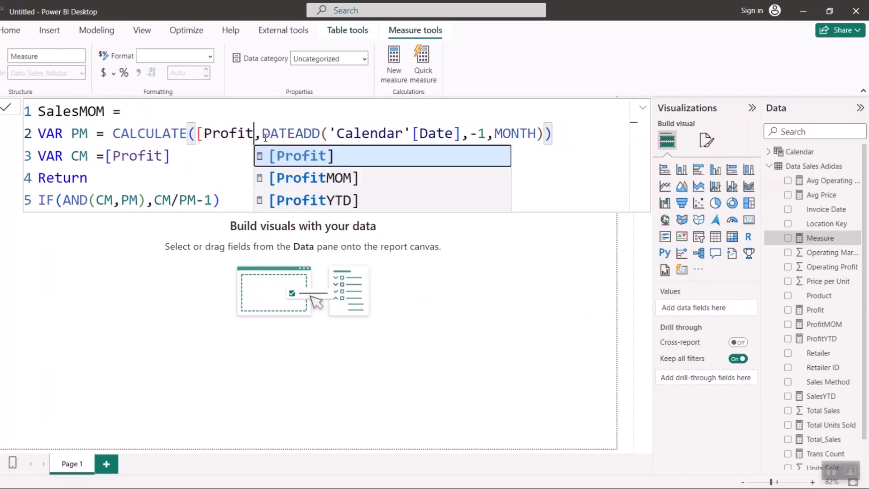
key(BackSpace)
text(sale)
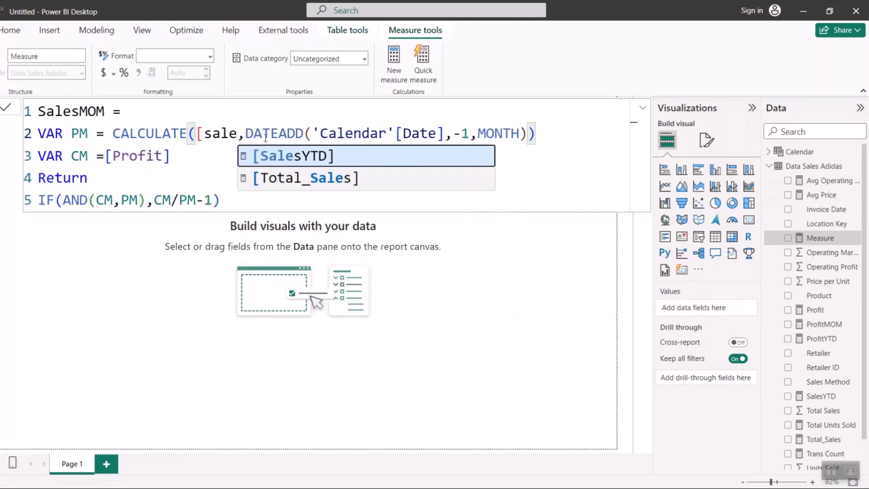
key(Down)
key(Tab)
click(585, 133)
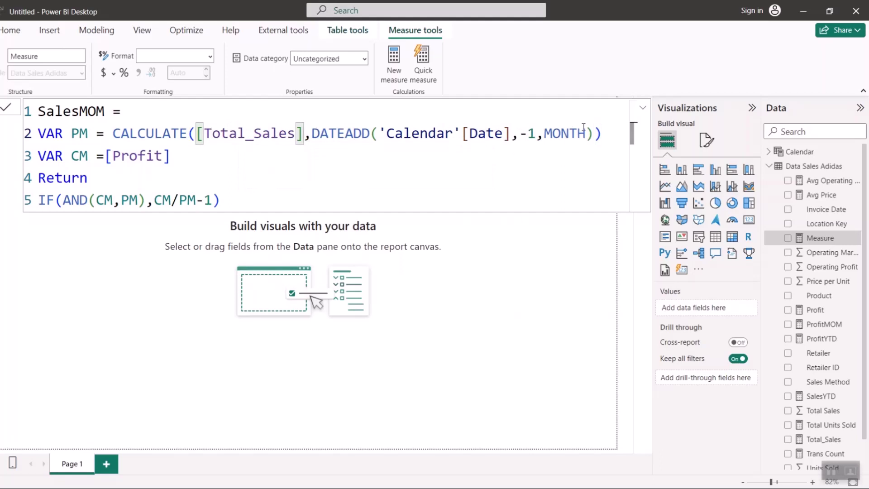
- Set the CM variable to the [Total_Sales] measure and commit the SalesMOM measure
click(162, 154)
click(170, 154)
key(BackSpace)
key(BackSpace)
key(BackSpace)
key(BackSpace)
key(BackSpace)
key(BackSpace)
key(BackSpace)
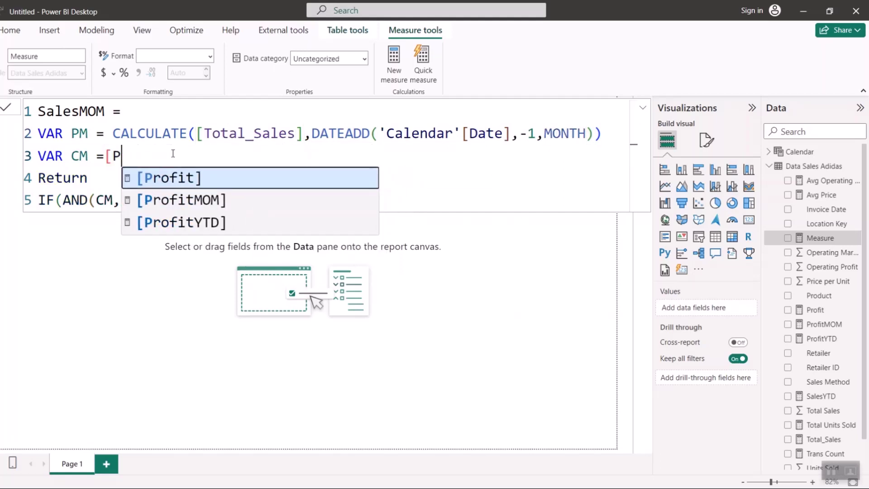
text(s)
key(Tab)
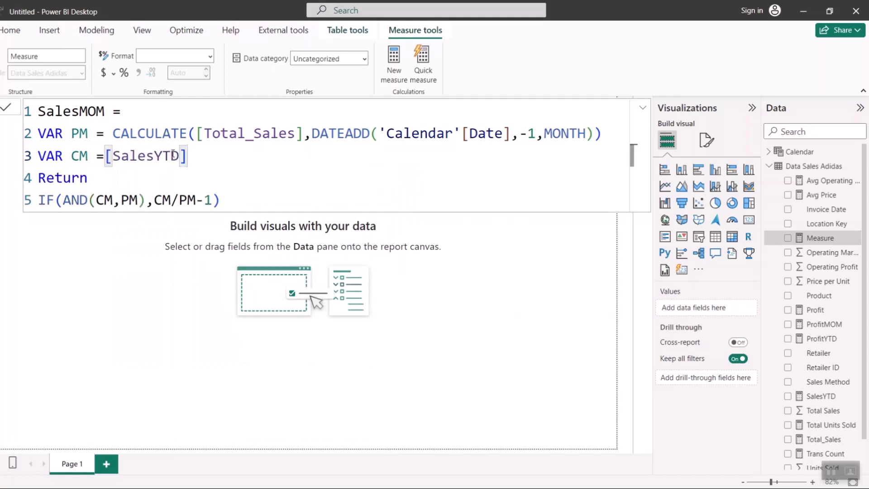
key(BackSpace)
key(BackSpace)
key(BackSpace)
key(BackSpace)
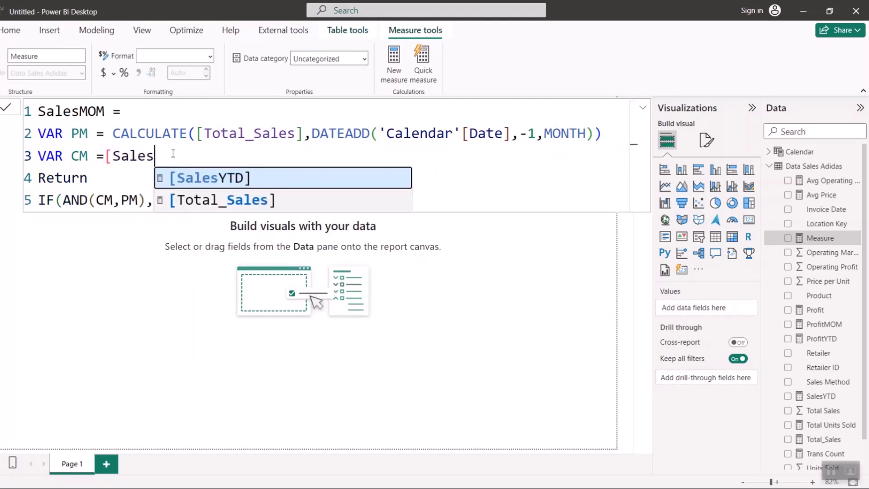
key(Down)
key(Tab)
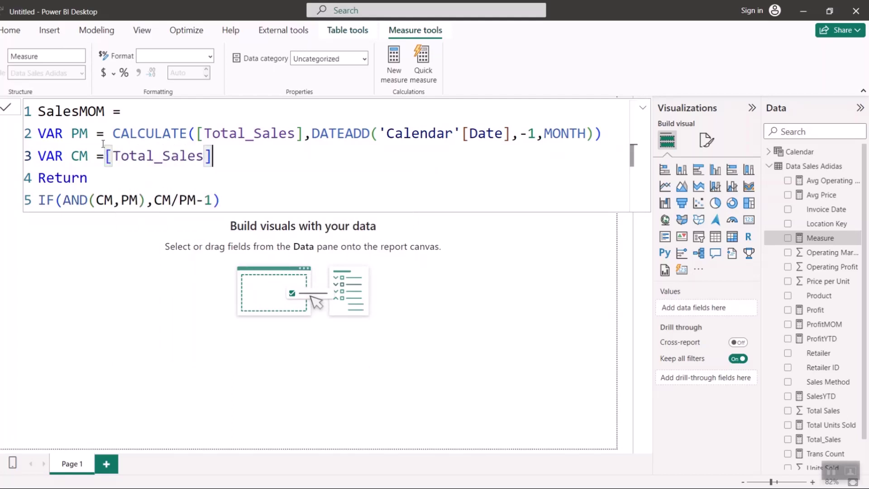
click(76, 199)
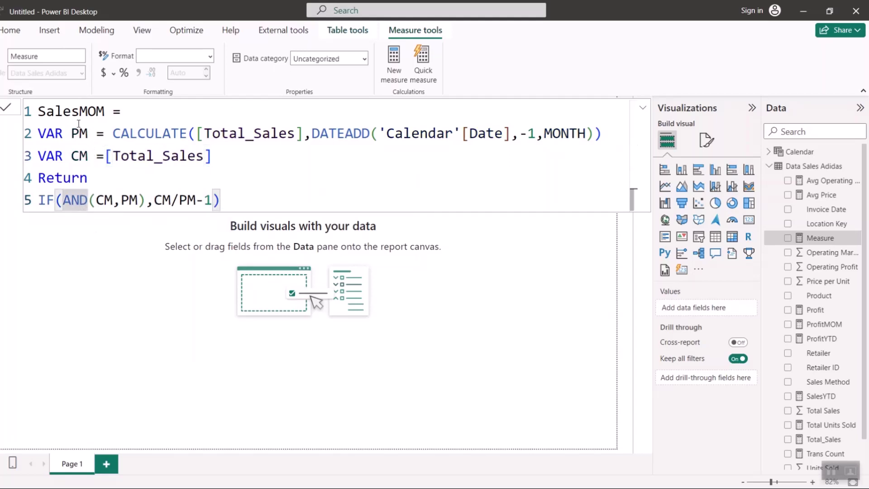
click(239, 206)
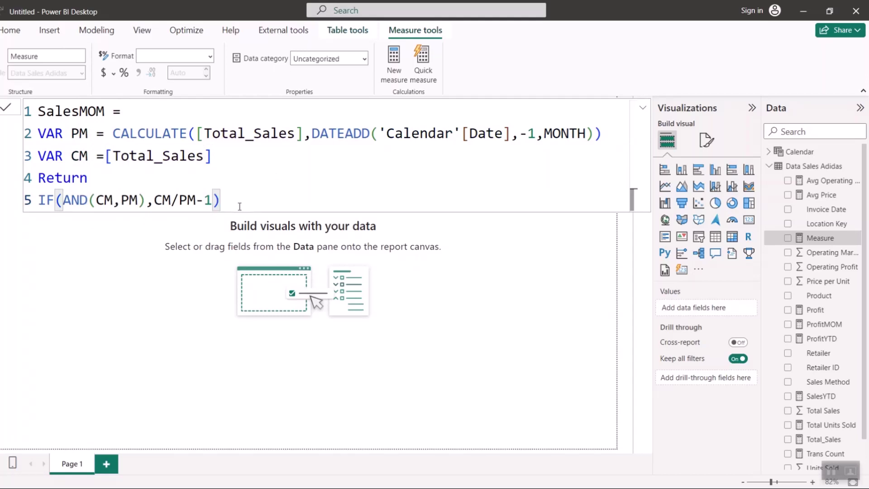
click(240, 209)
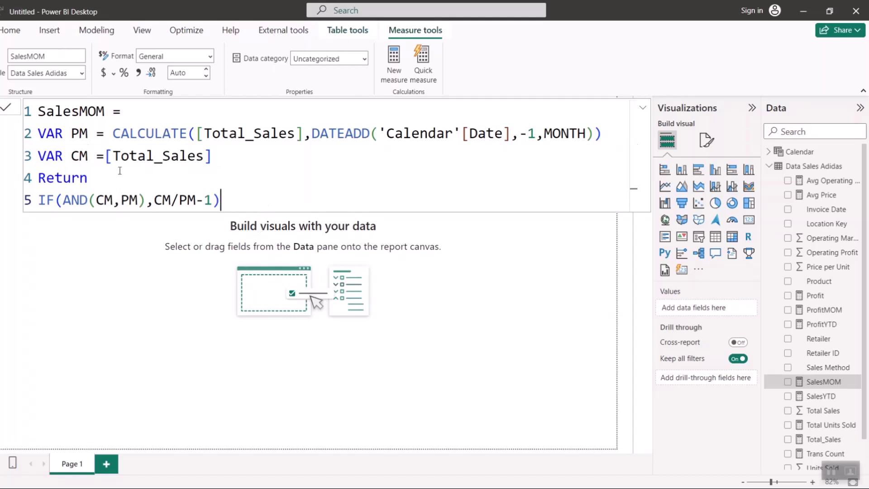
- Copy the whole SalesMOM formula into a new measure in the Data Sales Adidas table
key(ctrl+shift+Home)
key(ctrl+c)
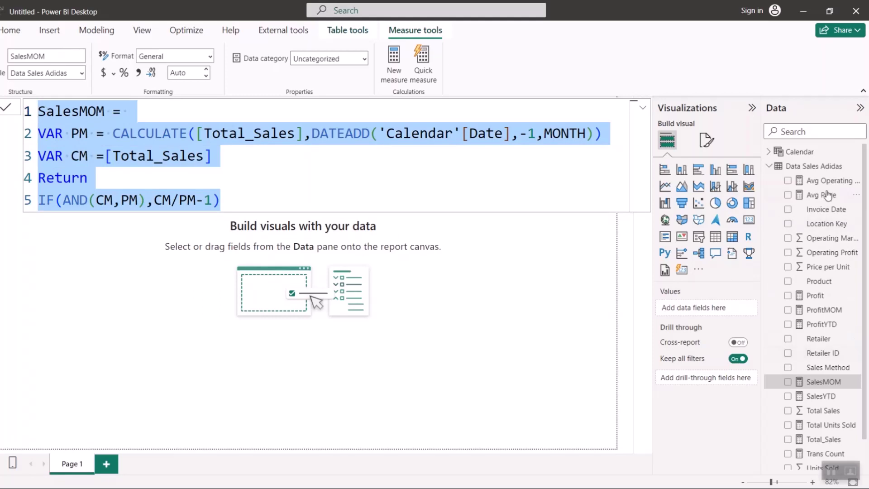
right_click(815, 166)
click(591, 202)
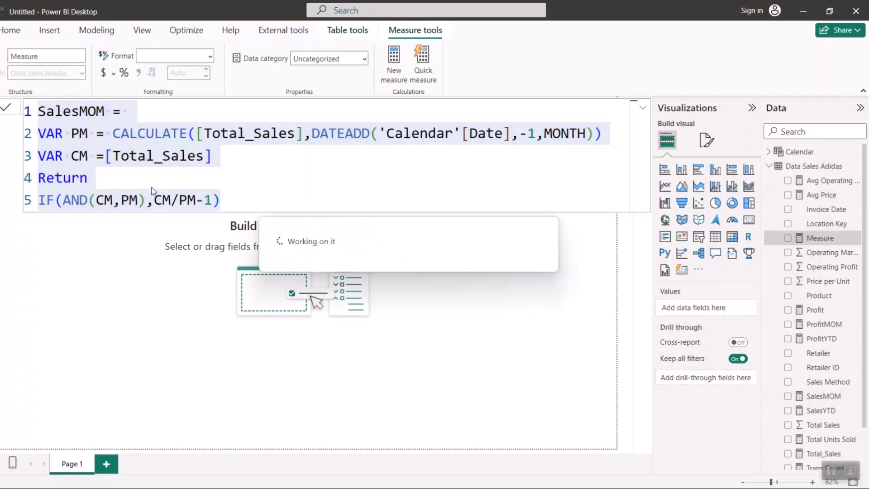
key(ctrl+a)
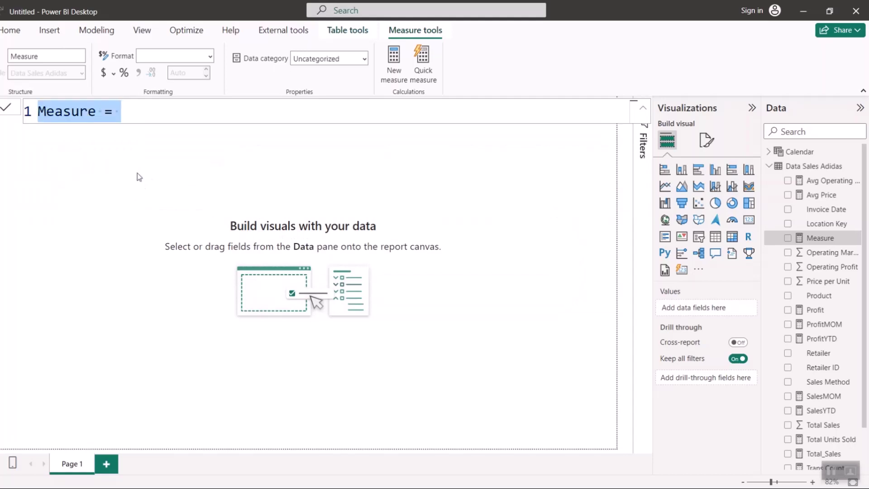
key(ctrl+v)
- Rename the copied measure as TransCountMOM in its formula
click(80, 114)
key(BackSpace)
key(BackSpace)
key(BackSpace)
key(BackSpace)
key(BackSpace)
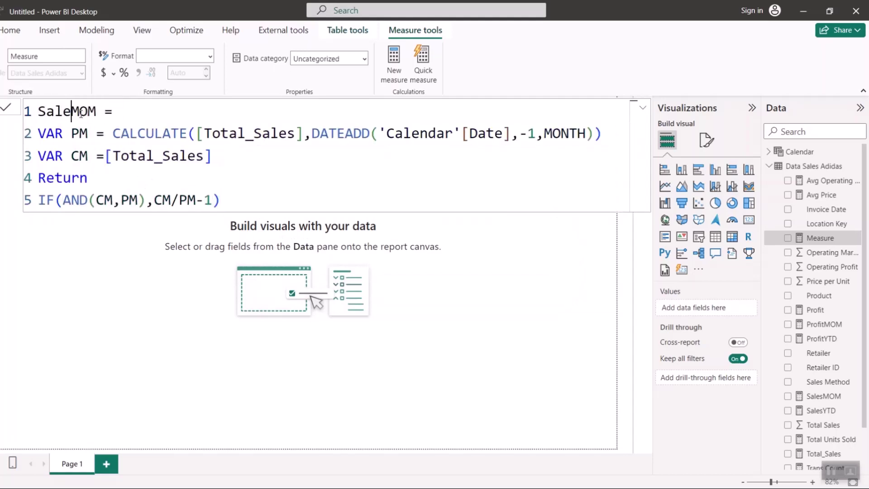
text(TransCount)
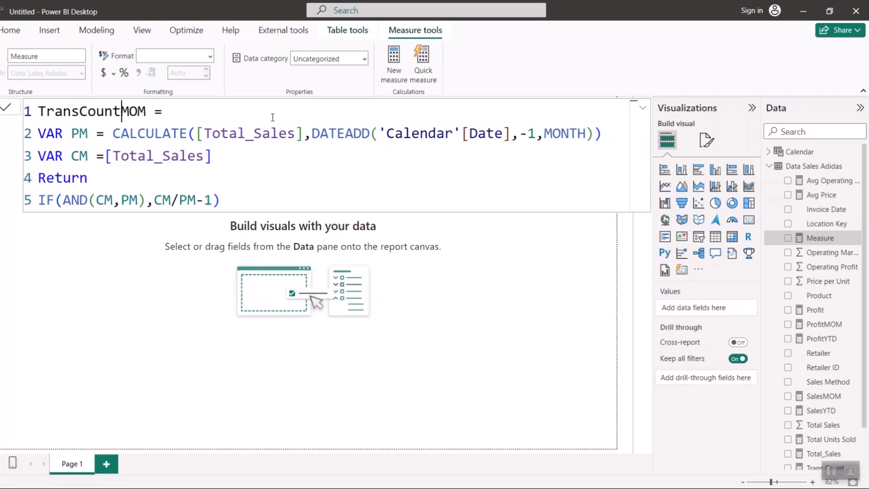
- Replace the measure inside the PM variable's CALCULATE function with [Trans Count]
click(304, 125)
key(BackSpace)
key(BackSpace)
key(BackSpace)
key(BackSpace)
key(BackSpace)
key(BackSpace)
key(BackSpace)
key(BackSpace)
key(BackSpace)
key(BackSpace)
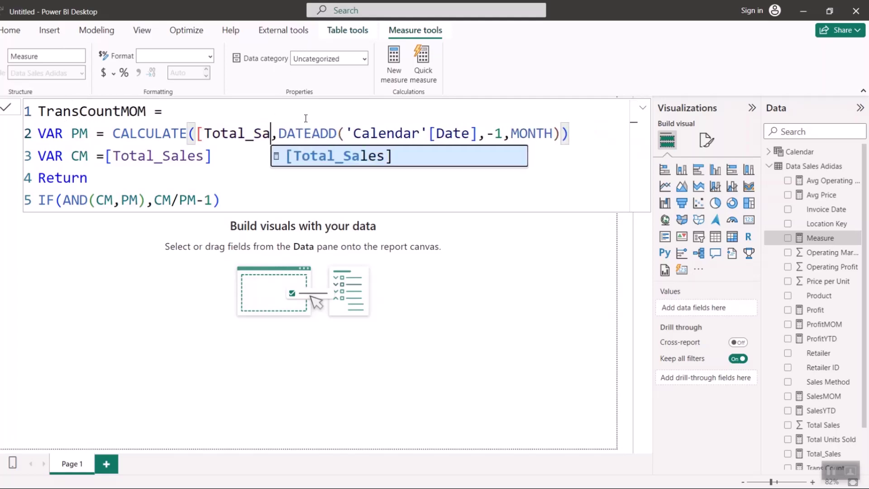
key(BackSpace)
text(r)
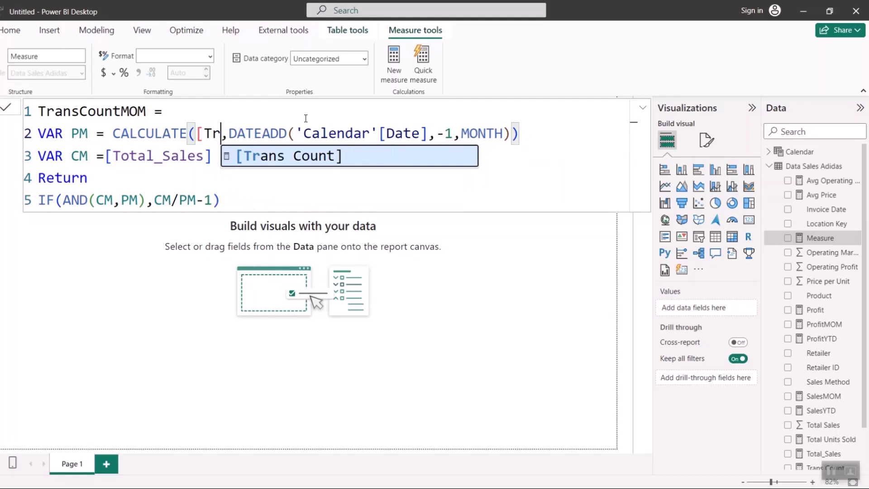
key(Tab)
- Set the CM variable to the [Trans Count] measure and commit the TransCountMOM measure
click(219, 160)
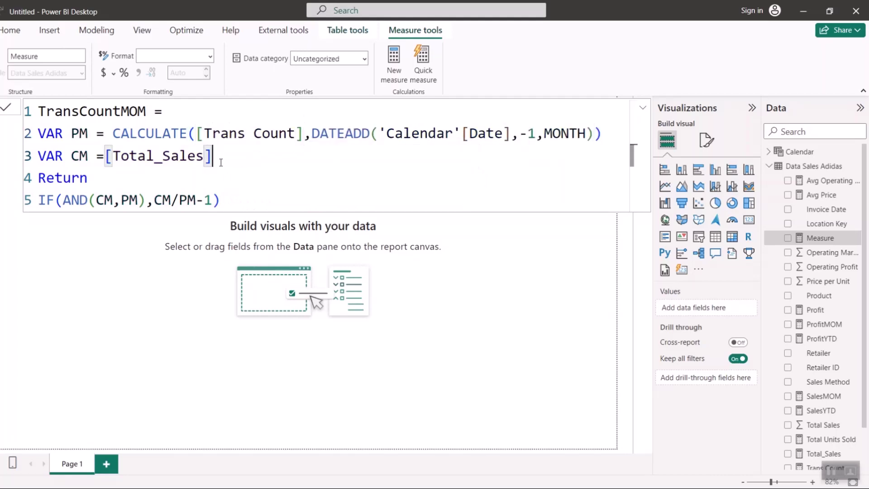
key(BackSpace)
key(BackSpace)
key(BackSpace)
key(BackSpace)
key(BackSpace)
key(BackSpace)
key(BackSpace)
key(BackSpace)
key(BackSpace)
key(BackSpace)
key(BackSpace)
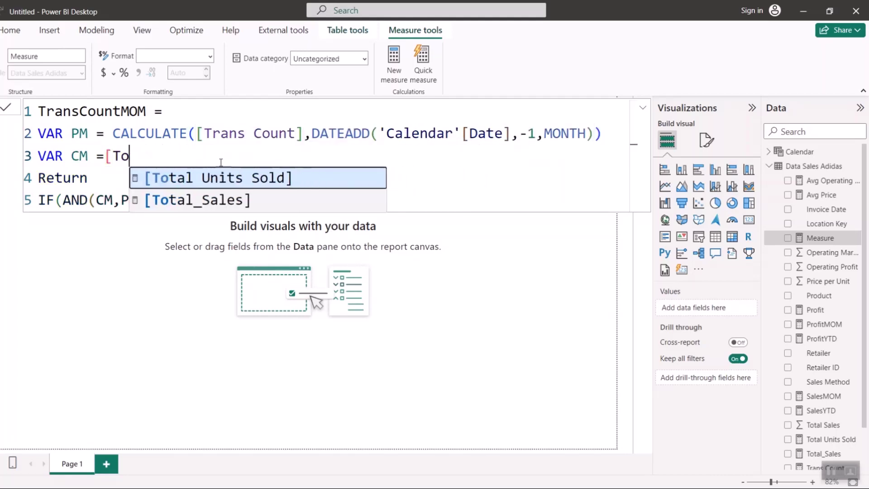
text(r)
key(Tab)
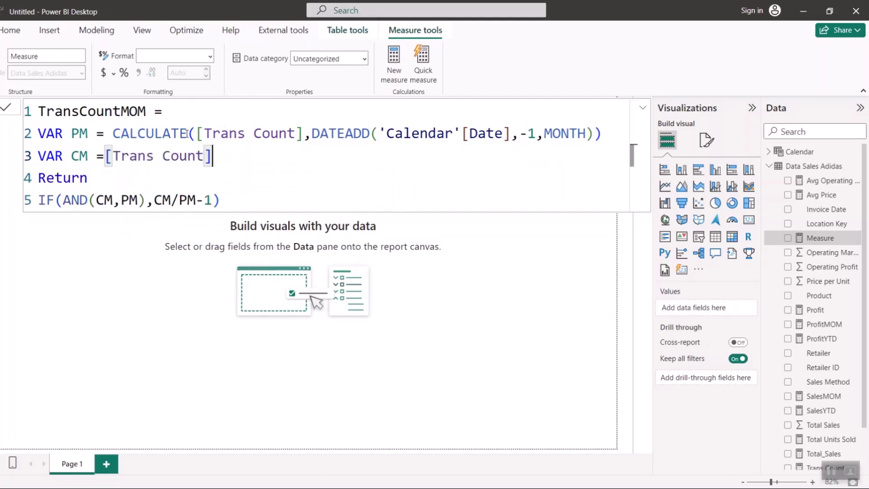
click(277, 197)
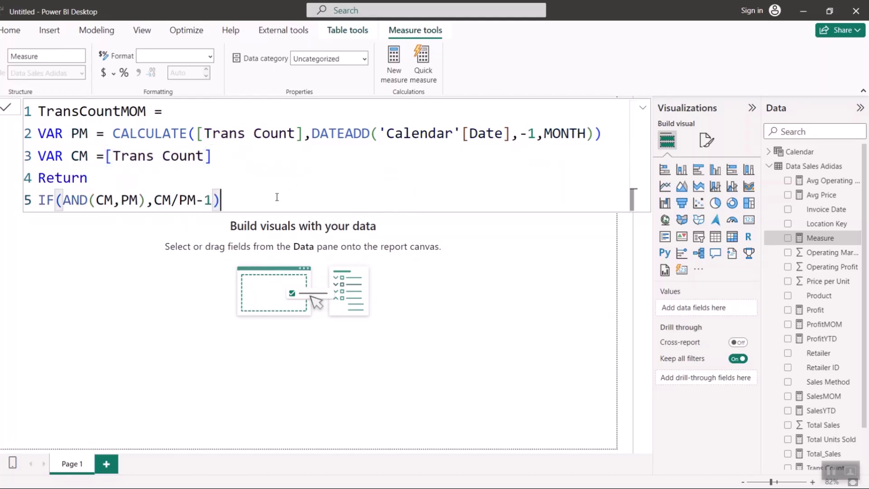
key(Return)
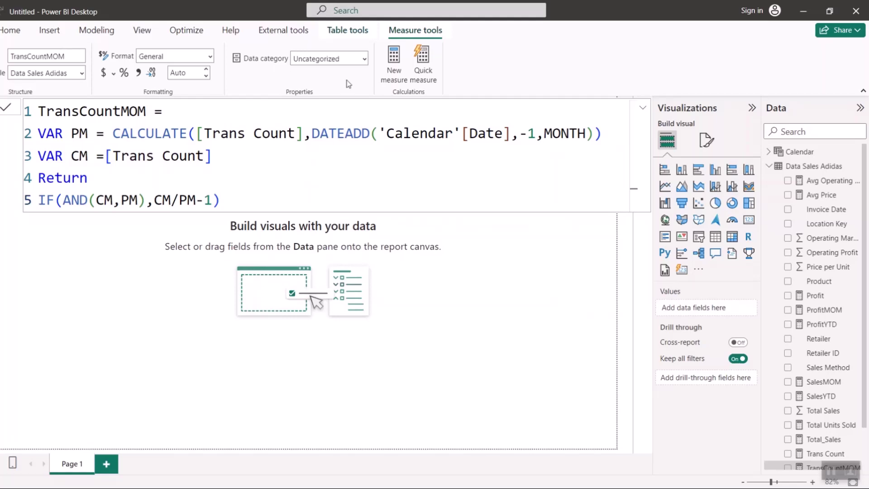
- Add a new measure to the Data Sales Adidas table and paste the copied SalesMOM formula into it
right_click(806, 166)
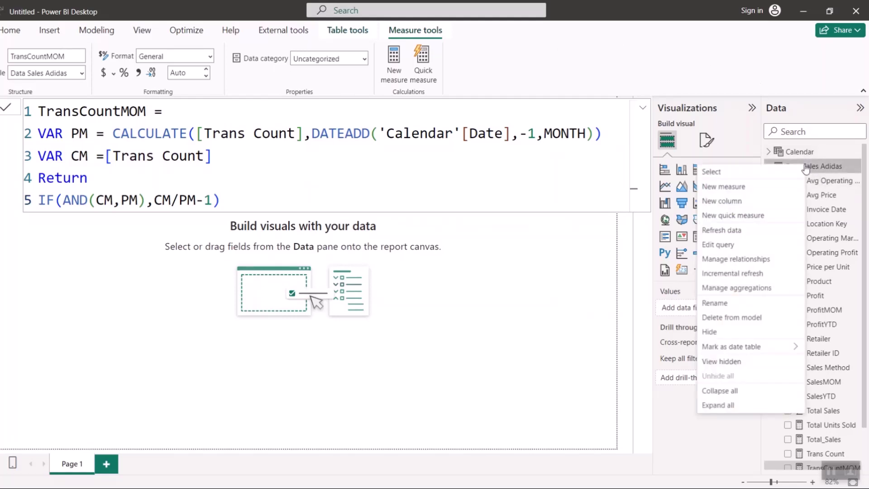
click(753, 192)
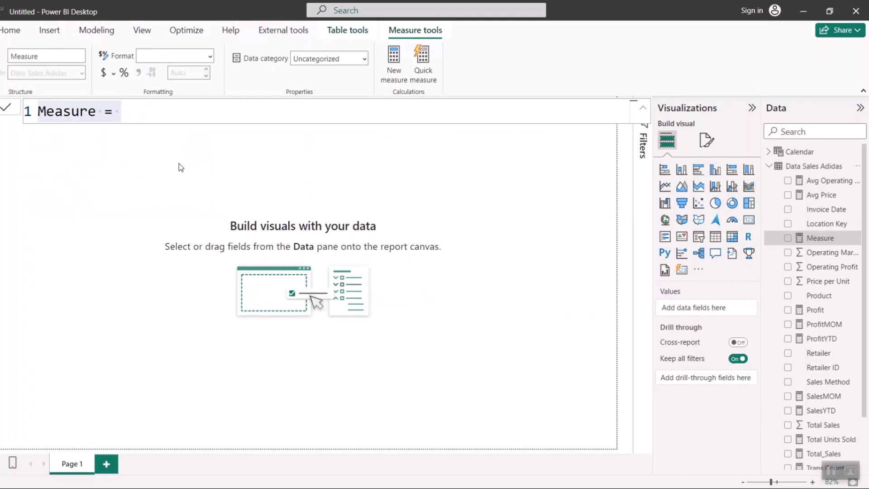
key(ctrl+v)
- Rename the pasted measure as UnitsSoldMOM in its formula
click(80, 112)
key(BackSpace)
key(BackSpace)
key(BackSpace)
key(BackSpace)
key(BackSpace)
text(Unit)
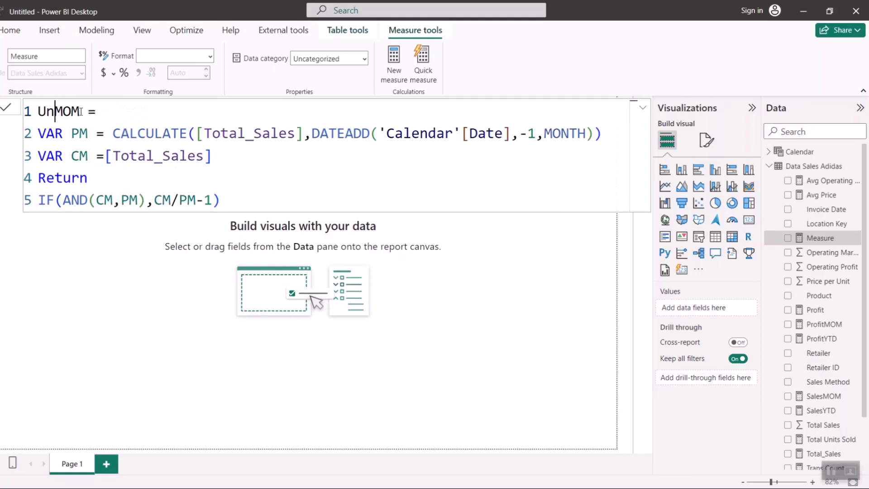
key(BackSpace)
text(s)
key(BackSpace)
text(tsSold)
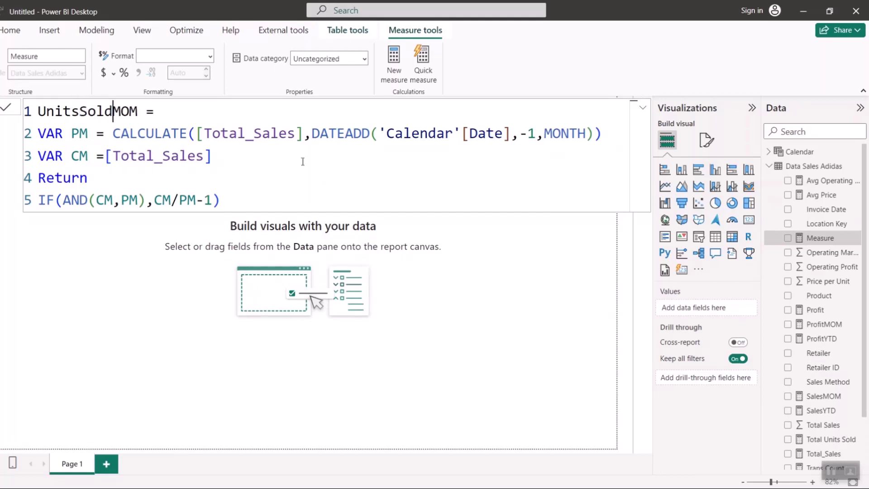
- Replace [Total_Sales] inside the PM variable's CALCULATE function with the [Total Units Sold] measure
click(303, 136)
key(BackSpace)
key(BackSpace)
key(BackSpace)
key(BackSpace)
key(BackSpace)
key(BackSpace)
key(BackSpace)
key(BackSpace)
key(BackSpace)
key(BackSpace)
key(BackSpace)
key(BackSpace)
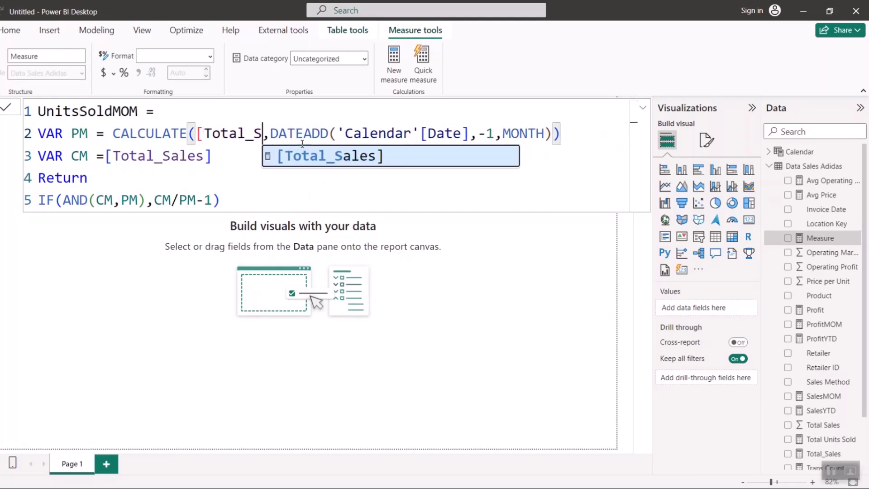
text(uni)
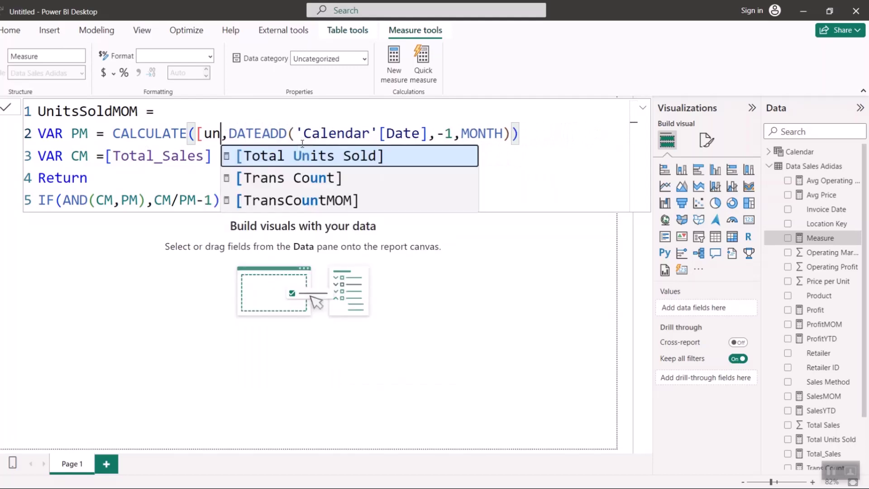
key(Tab)
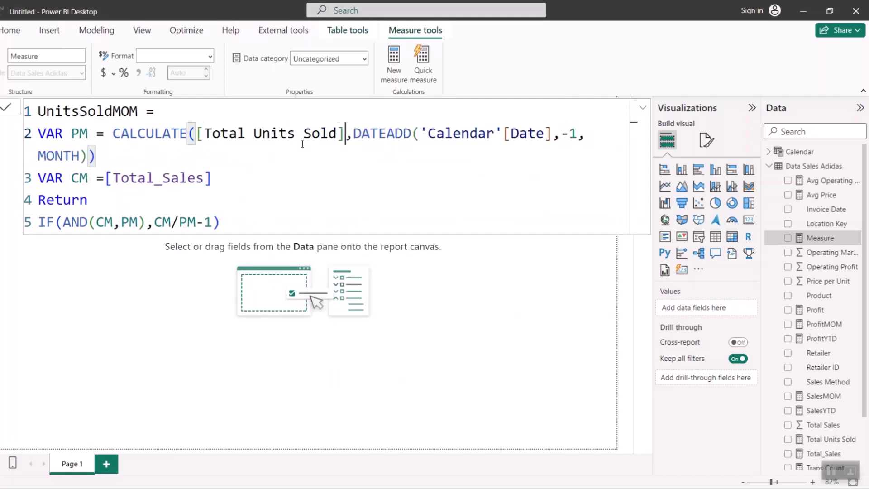
- Set the CM variable to the [Total Units Sold] measure and commit the UnitsSoldMOM measure
click(232, 175)
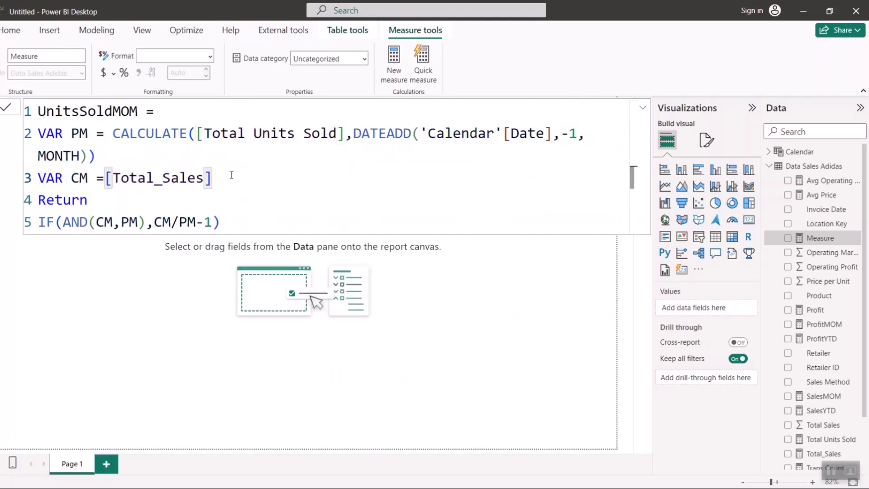
key(BackSpace)
key(BackSpace)
key(BackSpace)
key(BackSpace)
key(BackSpace)
key(BackSpace)
key(BackSpace)
key(BackSpace)
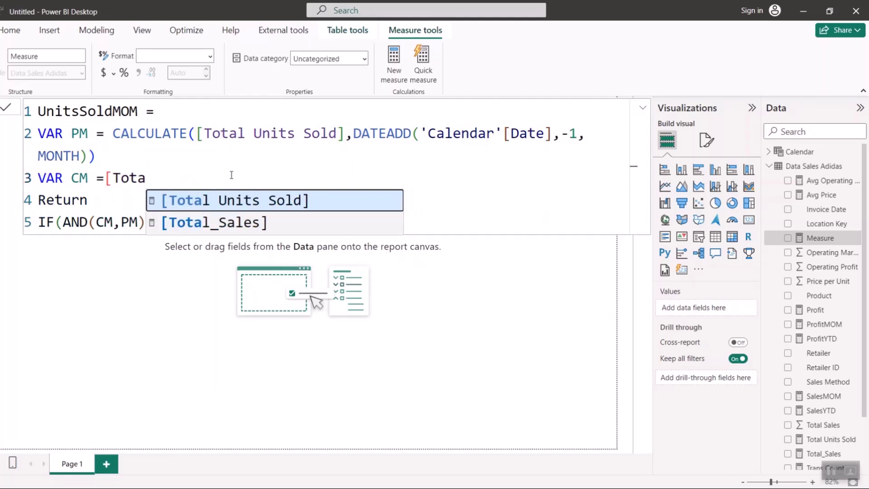
key(Tab)
click(306, 202)
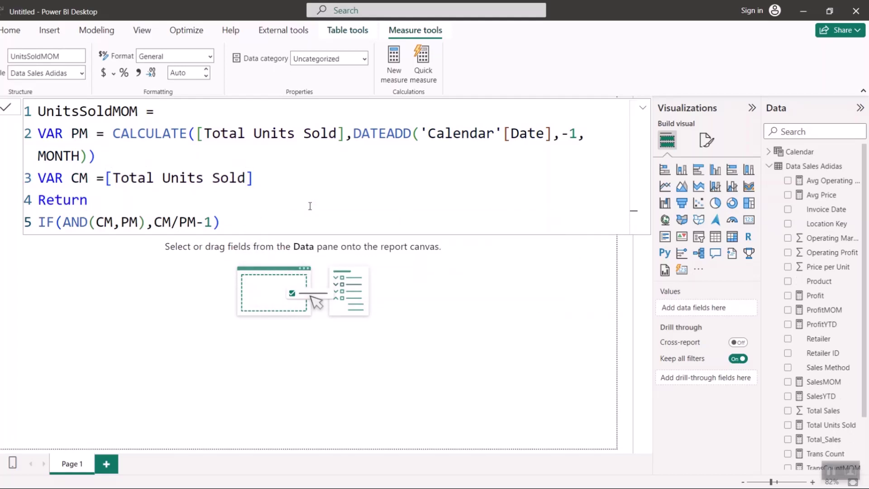
- Copy the whole UnitsSoldMOM formula into a new measure in the Data Sales Adidas table
click(288, 205)
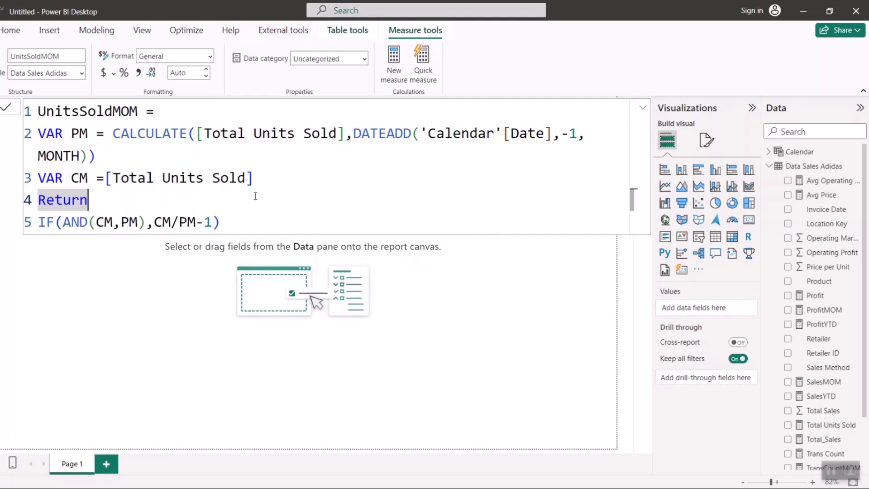
key(ctrl+a)
key(ctrl+c)
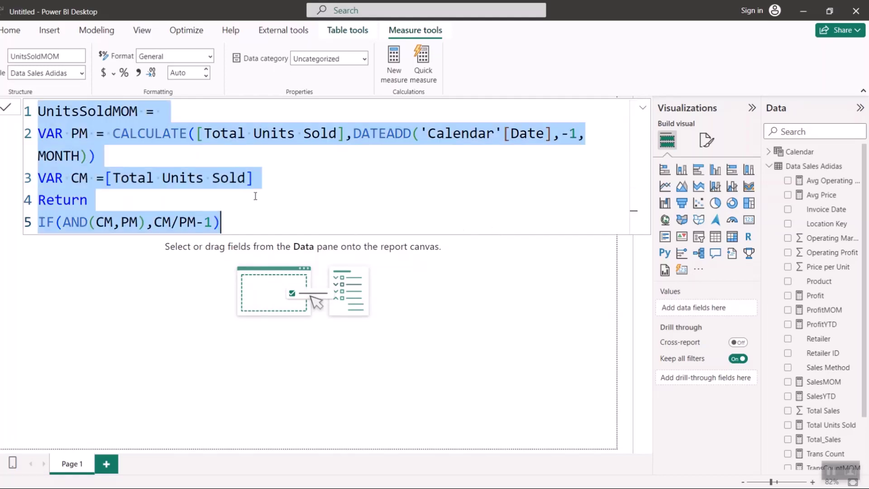
right_click(830, 166)
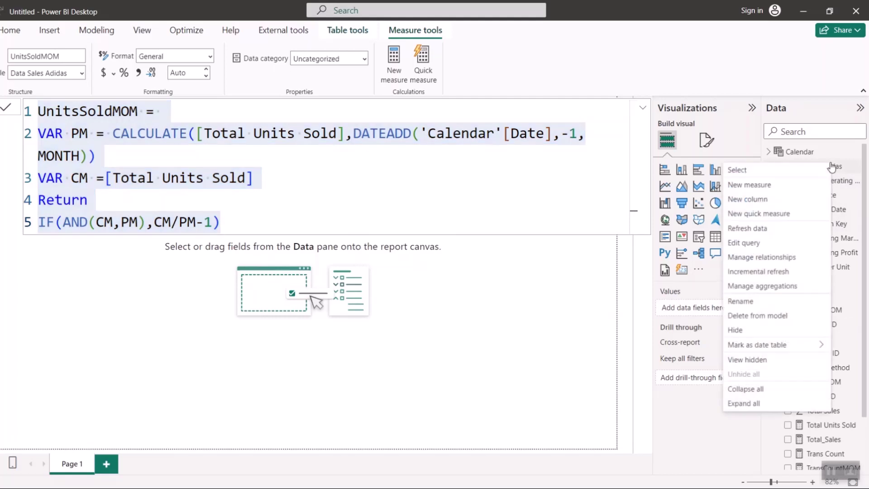
key(Escape)
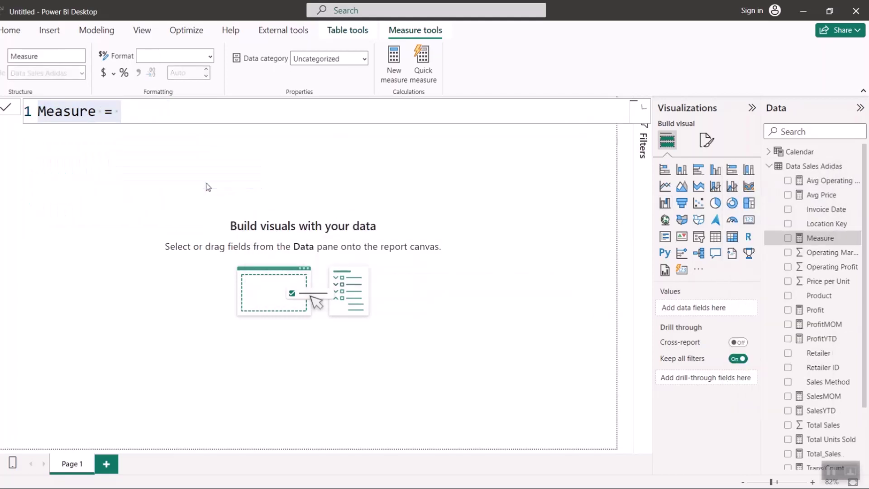
key(ctrl+v)
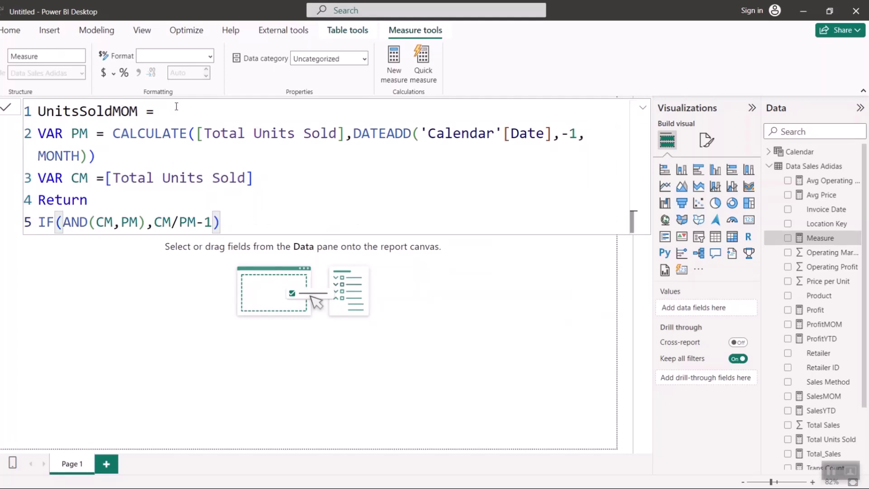
- Rename the copied measure as UnitsSoldYOY in its formula
double_click(136, 111)
key(BackSpace)
text(YOY)
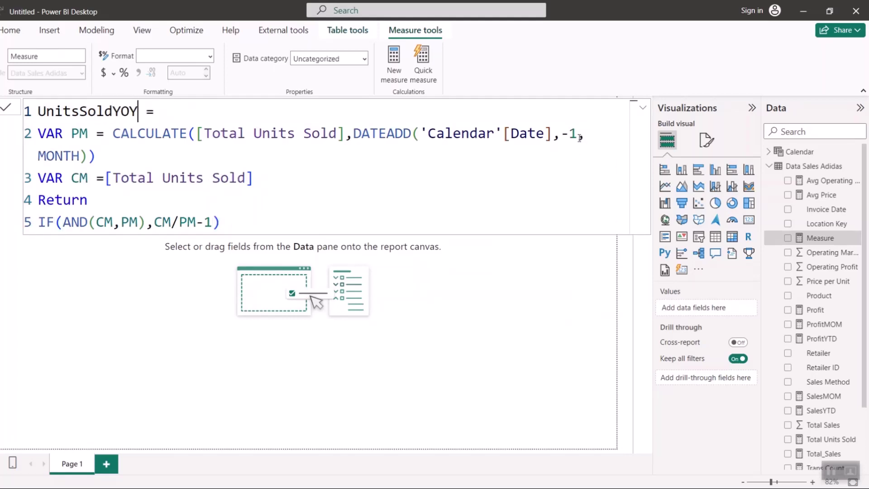
- Change the DATEADD interval in the PM variable to YEAR and commit the UnitsSoldYOY measure
click(84, 156)
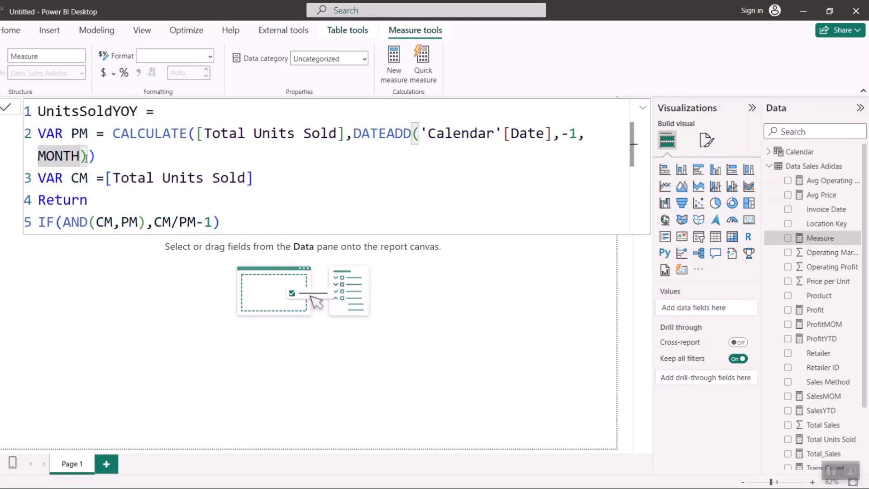
key(BackSpace)
key(BackSpace)
key(BackSpace)
key(BackSpace)
key(BackSpace)
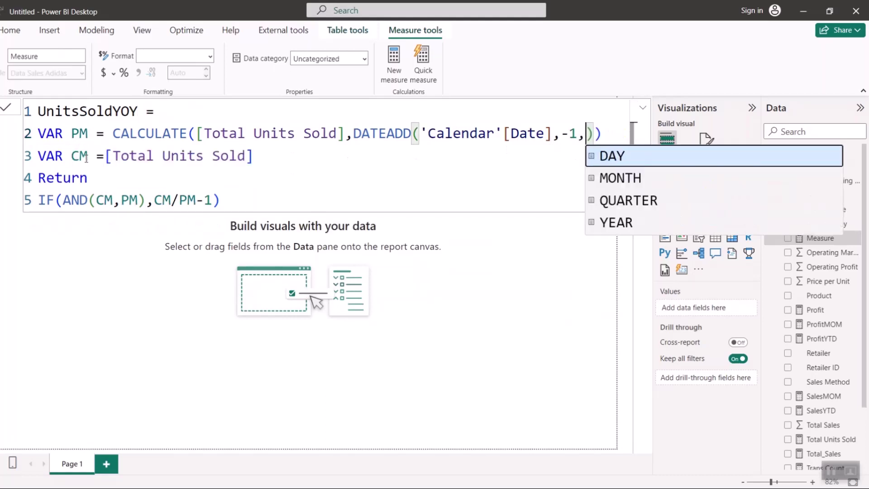
key(Down)
key(Down)
key(Down)
key(Tab)
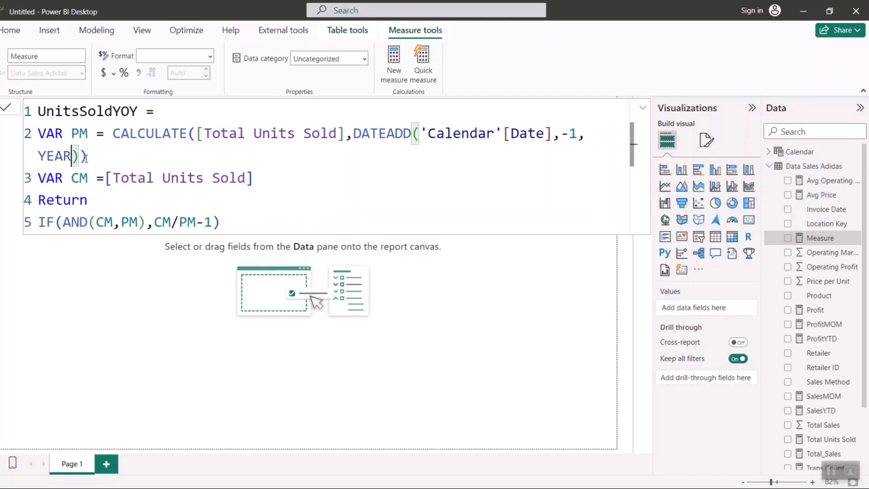
key(Return)
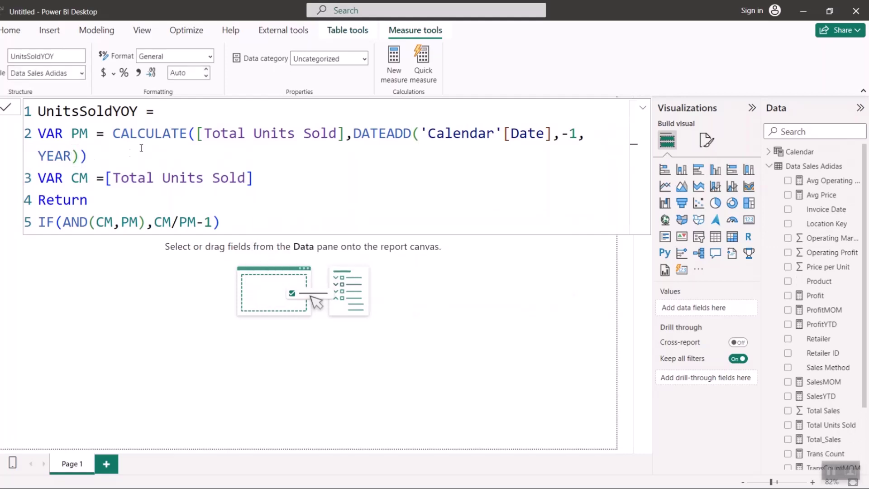
- Copy the whole ProfitMOM formula into a new measure in the Data Sales Adidas table
click(814, 310)
double_click(258, 184)
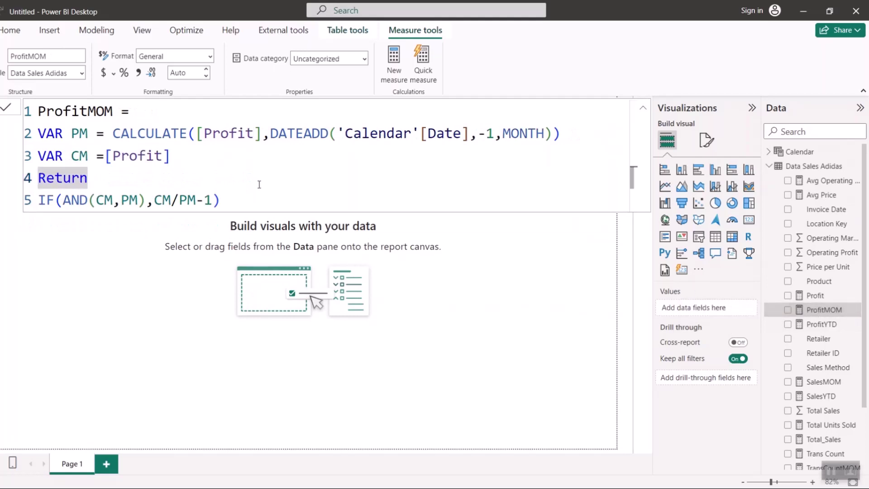
key(ctrl+a)
key(ctrl+c)
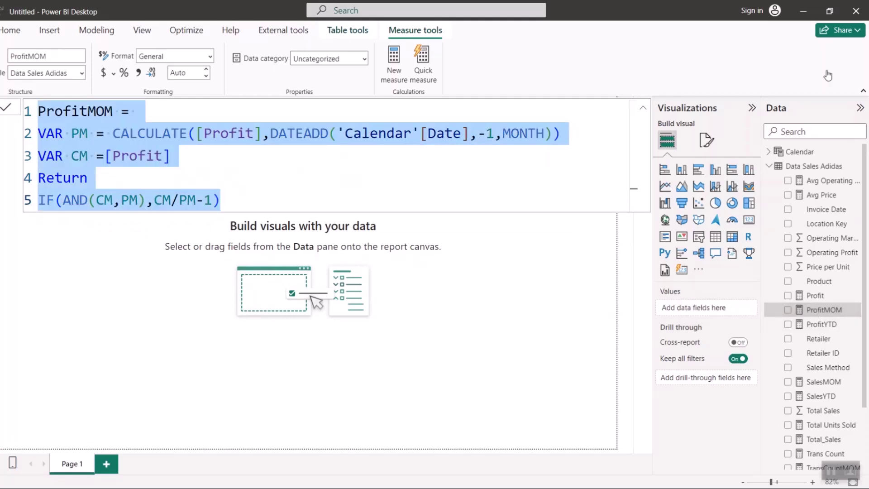
right_click(798, 166)
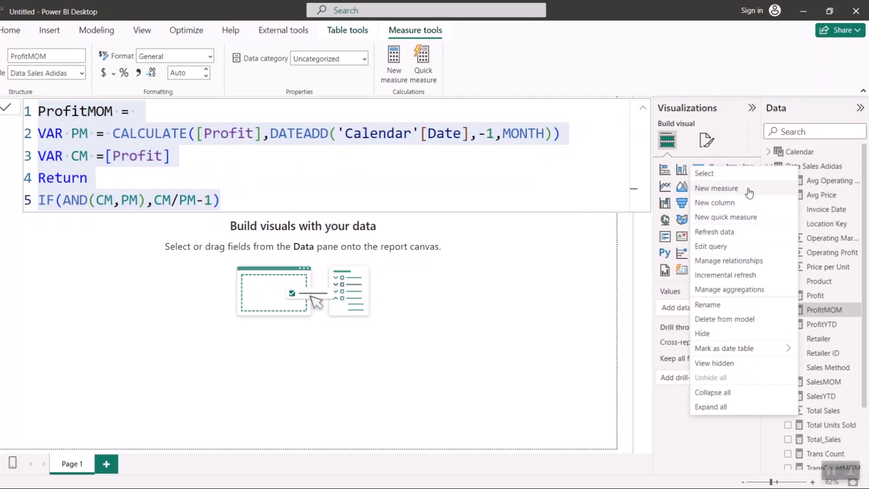
click(257, 169)
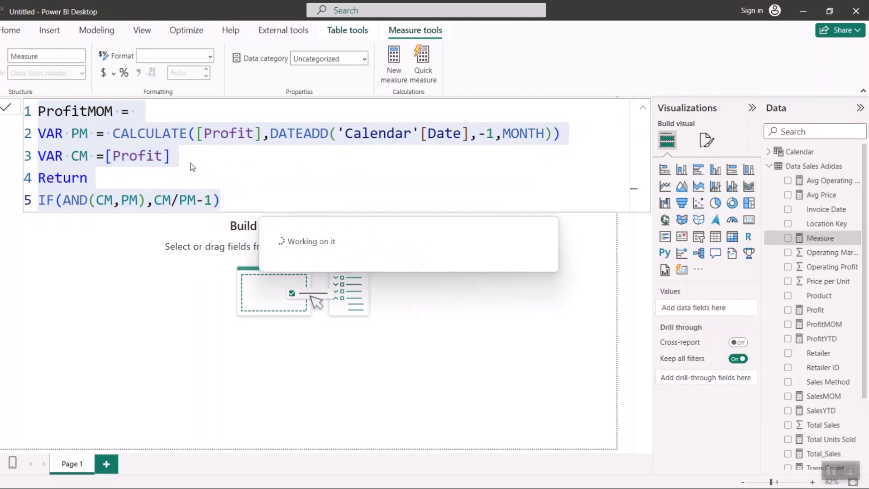
key(ctrl+v)
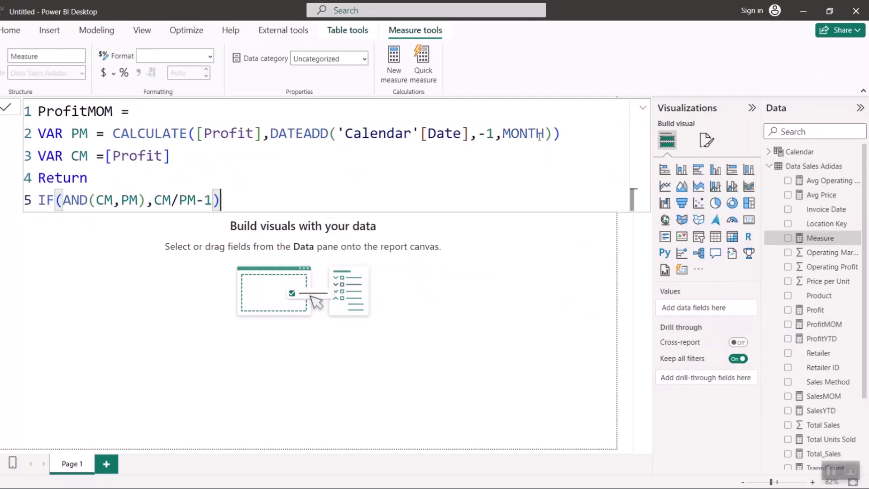
- Change the DATEADD interval in the copied profit formula's PM variable to YEAR
click(543, 133)
key(BackSpace)
key(BackSpace)
key(BackSpace)
key(BackSpace)
key(BackSpace)
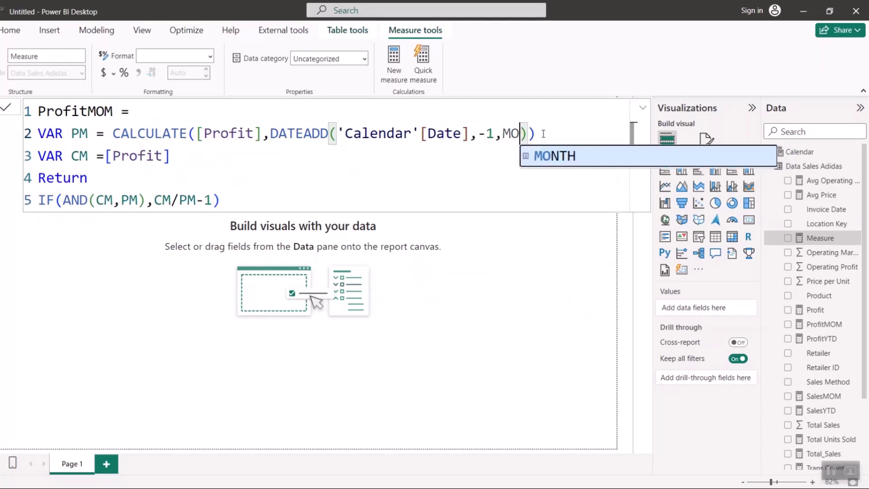
text(y)
key(Tab)
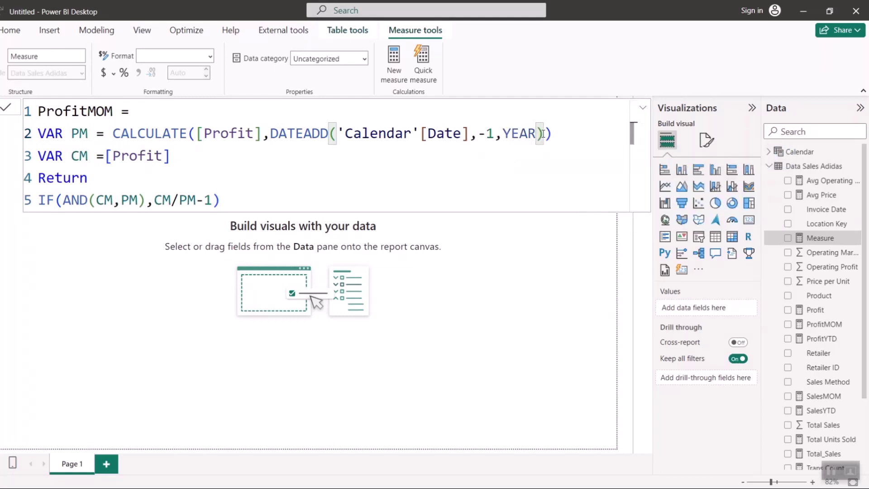
- Rename the copied profit measure as ProfitYOY in its formula and commit it
click(89, 177)
click(113, 111)
key(BackSpace)
key(BackSpace)
key(BackSpace)
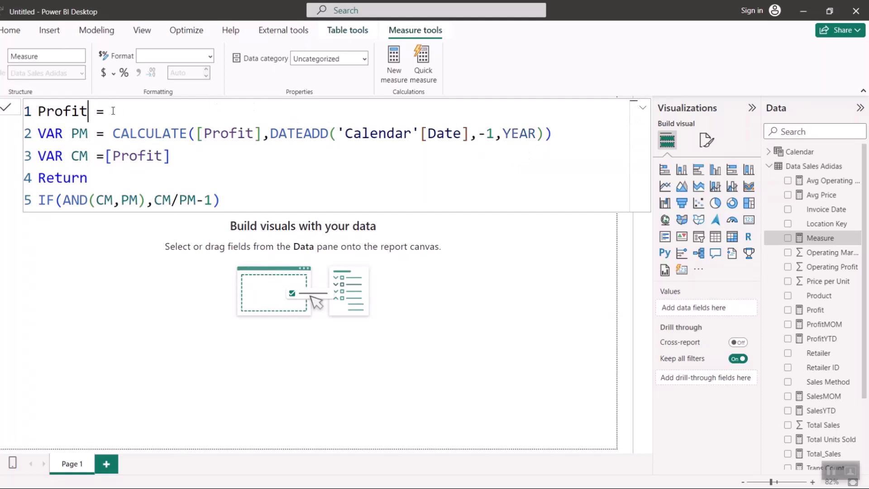
text(YOY)
key(Return)
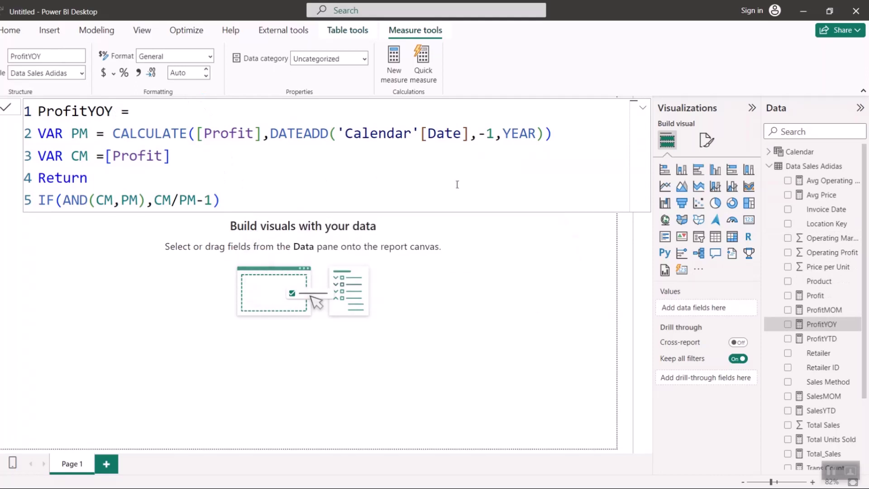
- Copy the whole SalesMOM formula into a new measure in the Data Sales Adidas table
click(826, 397)
double_click(223, 172)
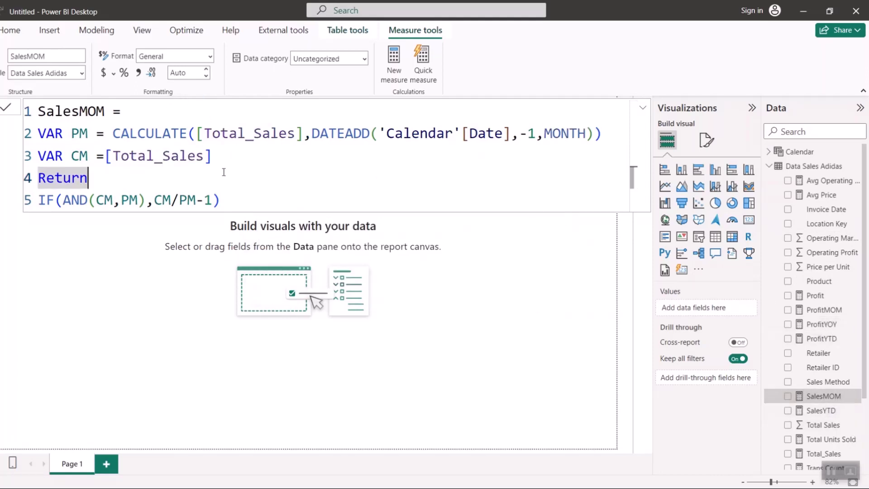
key(ctrl+a)
key(ctrl+c)
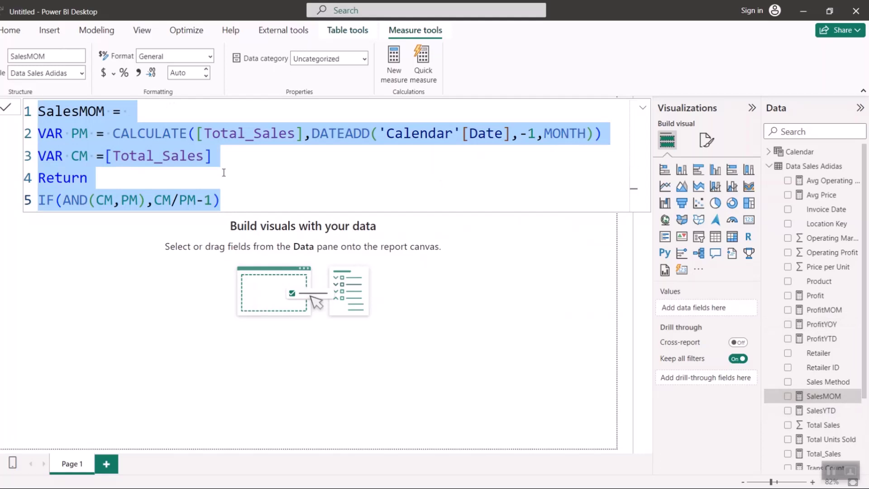
right_click(817, 168)
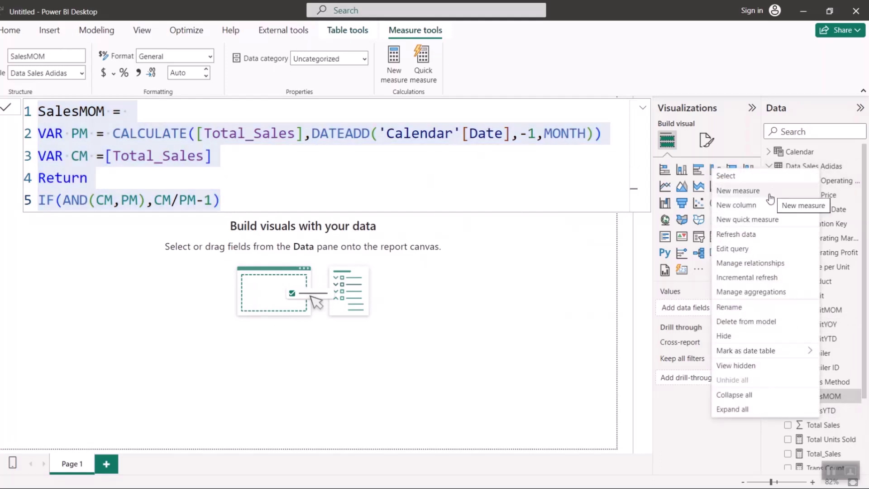
click(611, 196)
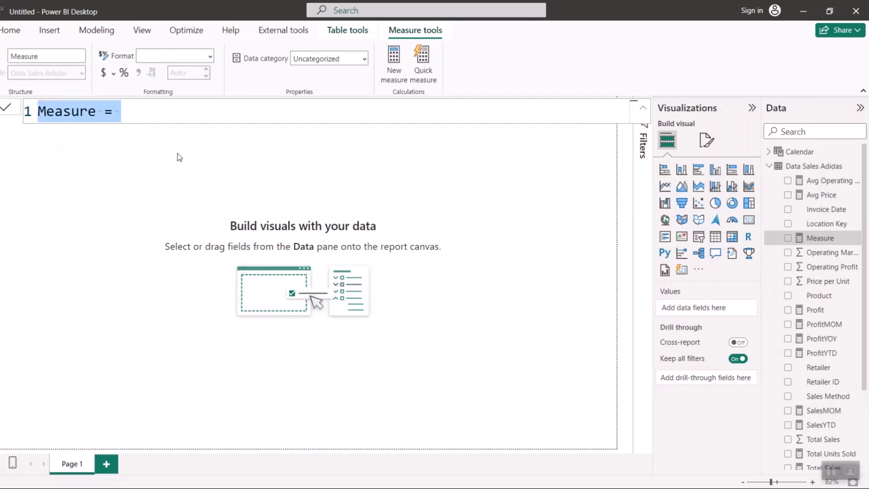
key(ctrl+v)
- Rename the copied sales measure as SalesYOY in its formula
key(BackSpace)
key(BackSpace)
key(BackSpace)
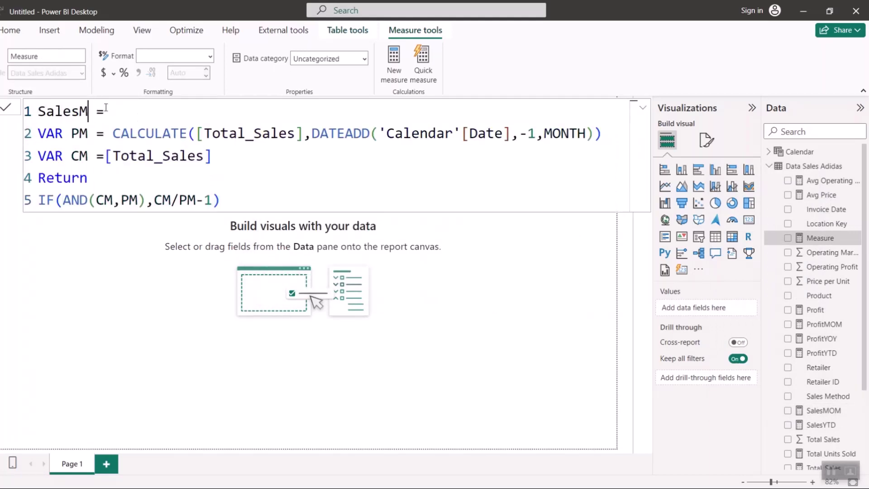
text(O)
key(BackSpace)
text(YOY)
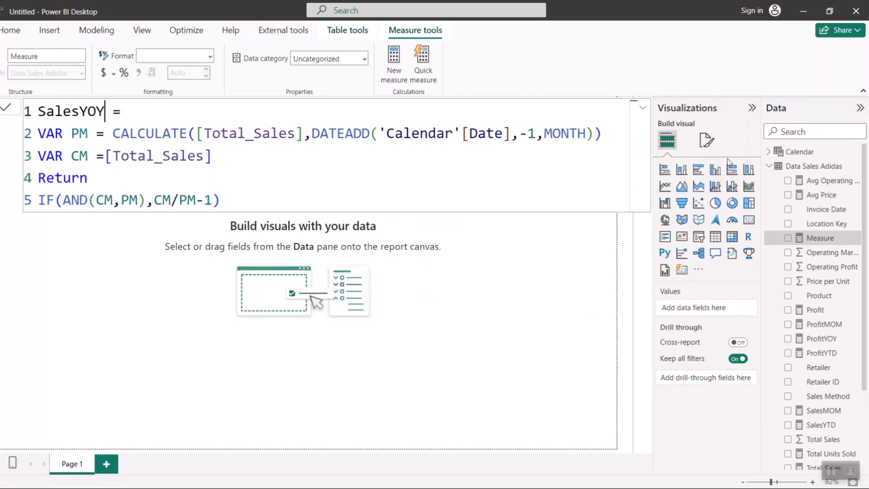
- Change the DATEADD interval in the PM variable to YEAR and commit the SalesYOY measure
click(587, 133)
key(BackSpace)
key(BackSpace)
key(BackSpace)
key(BackSpace)
key(BackSpace)
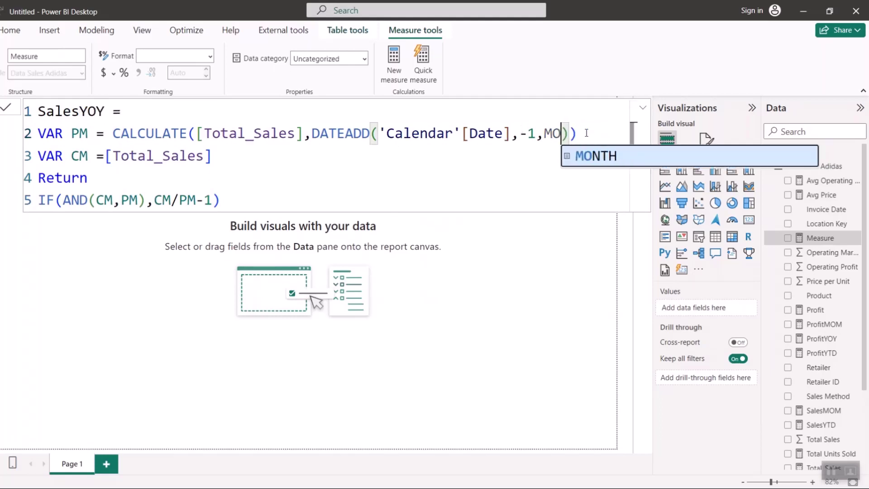
text(YEAR)
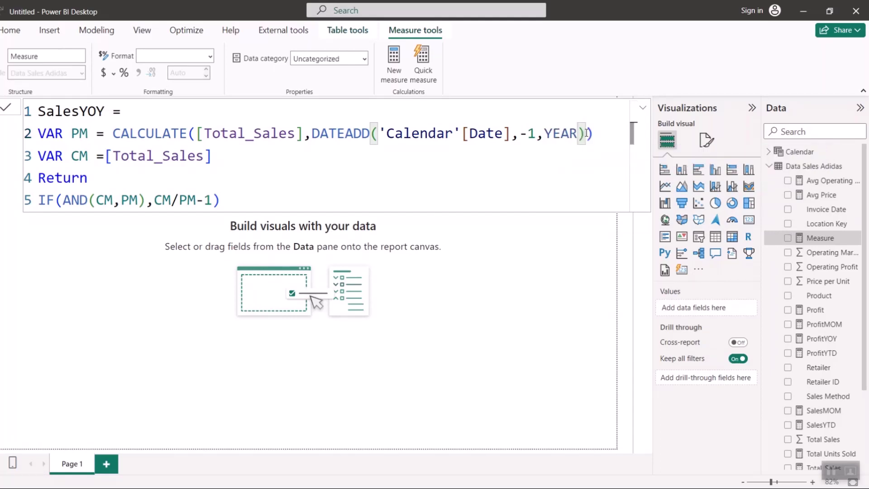
key(Return)
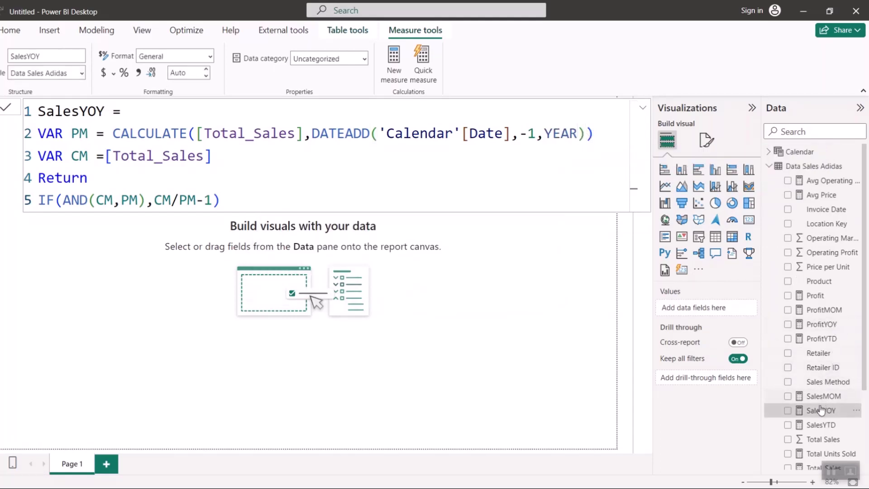
- Copy the whole TransCountMOM formula into a new measure in the Data Sales Adidas table
scroll(819, 404, down, 1)
scroll(818, 404, down, 1)
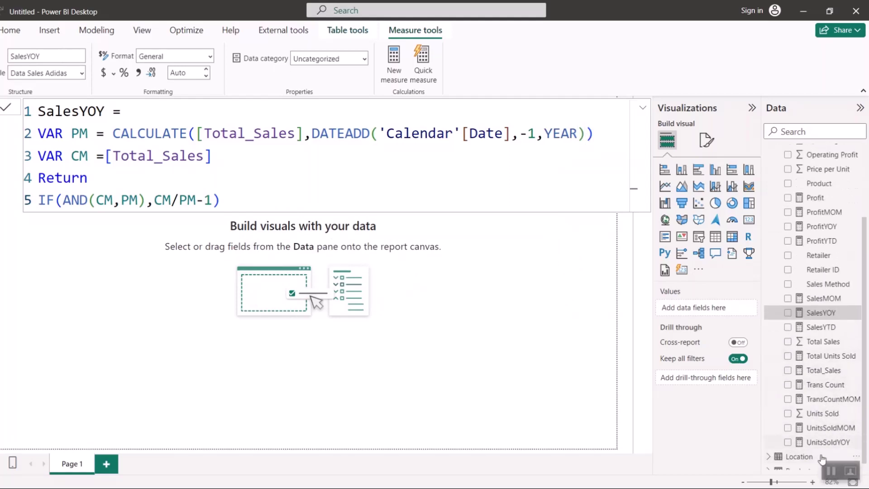
click(838, 398)
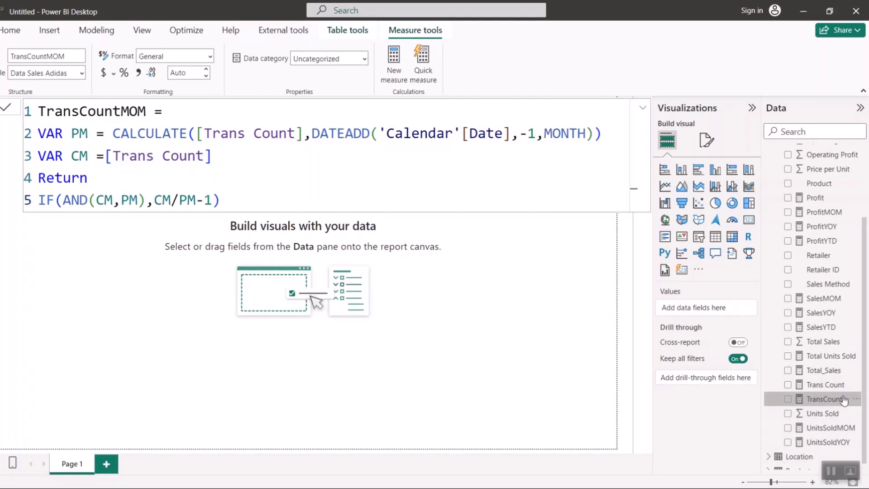
click(289, 208)
key(ctrl+a)
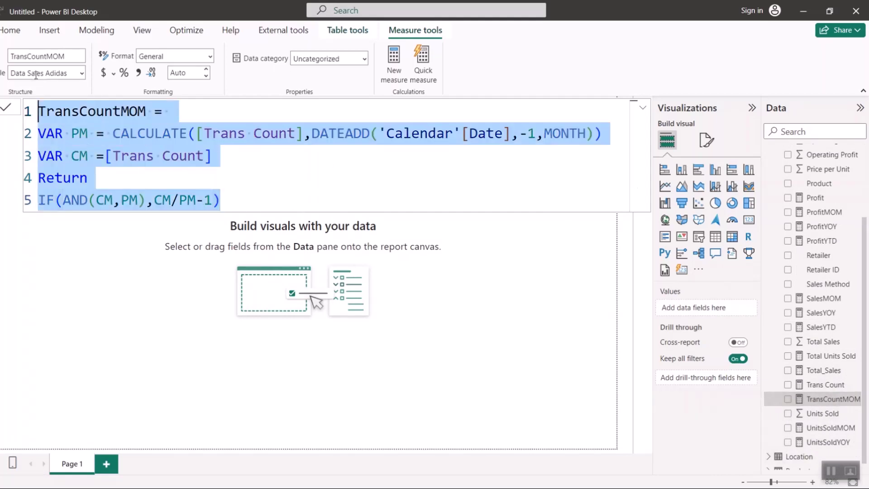
scroll(787, 172, up, 3)
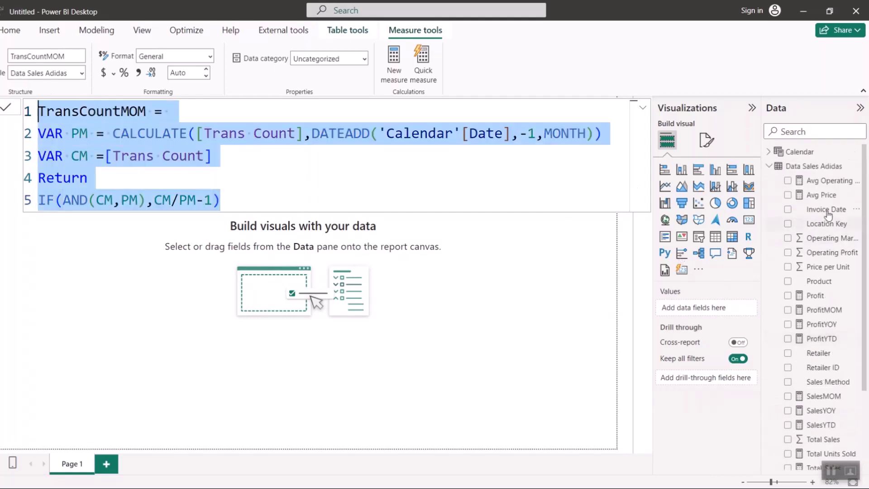
right_click(793, 167)
click(767, 193)
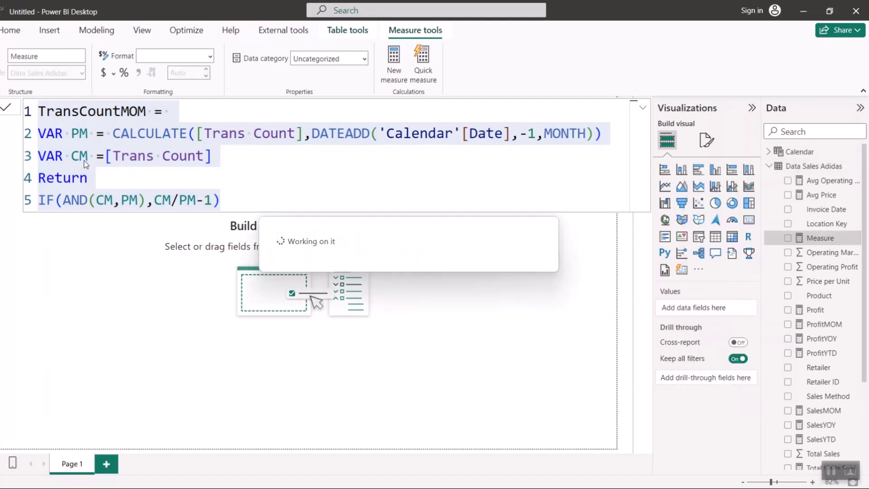
key(ctrl+v)
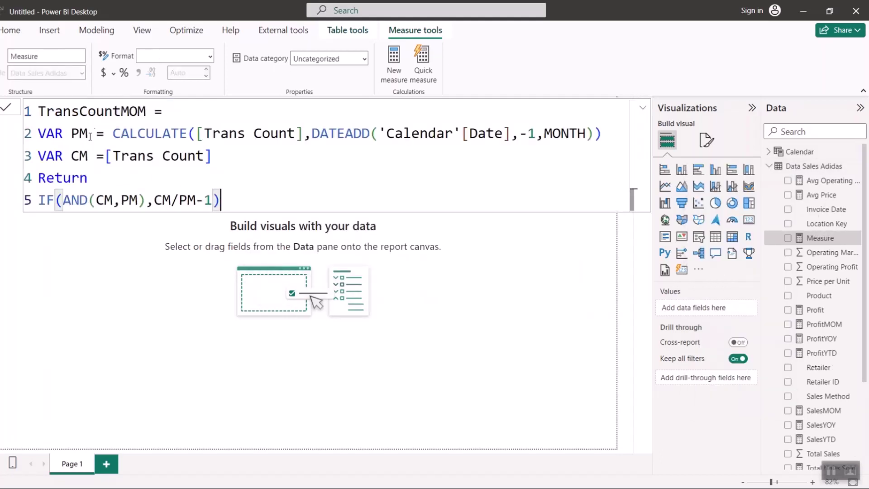
- Rename the copied transaction count measure as TransCountYOY in its formula
click(145, 112)
key(BackSpace)
key(BackSpace)
key(BackSpace)
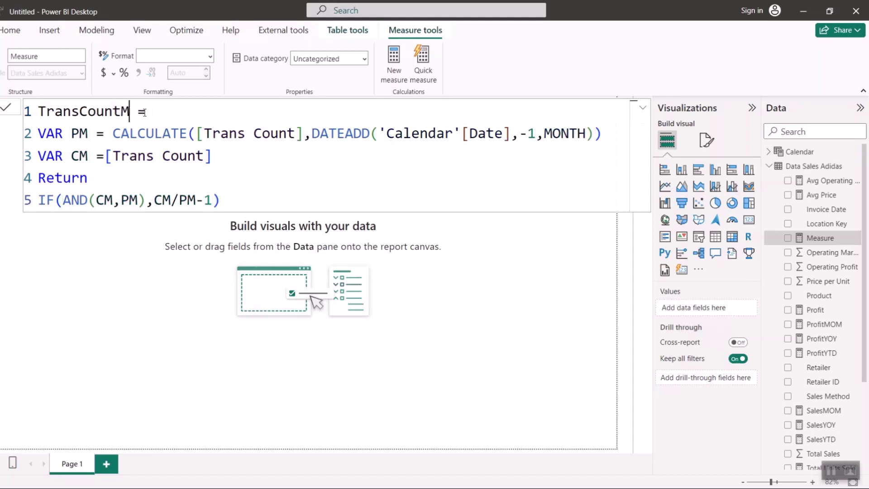
text(YOY)
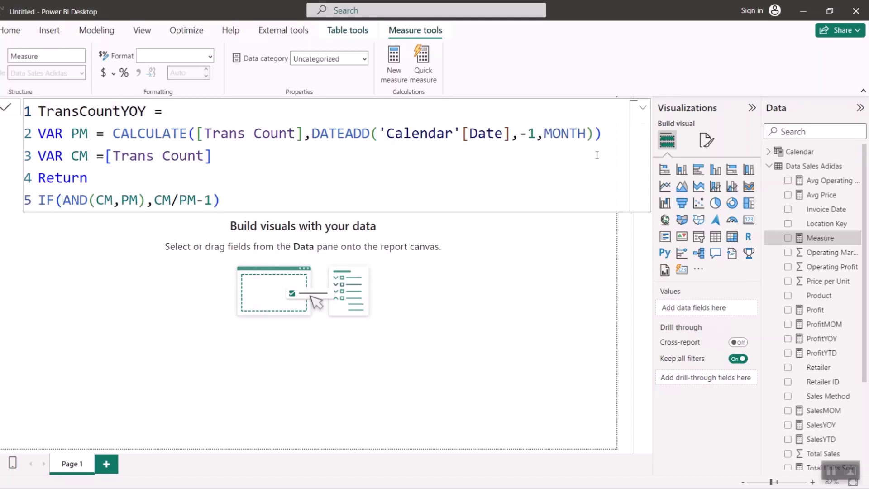
- Change the DATEADD interval in the PM variable to YEAR and commit the TransCountYOY measure
double_click(578, 135)
text(MON)
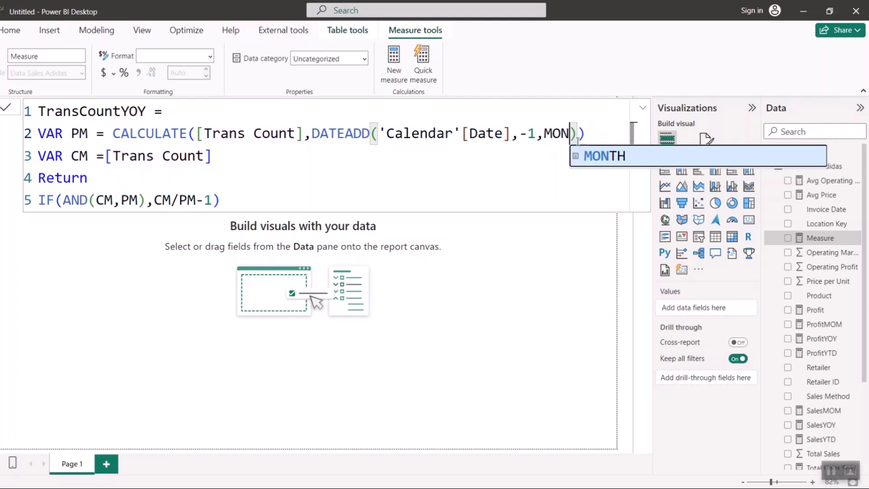
key(BackSpace)
key(BackSpace)
key(BackSpace)
key(Down)
key(Down)
key(Down)
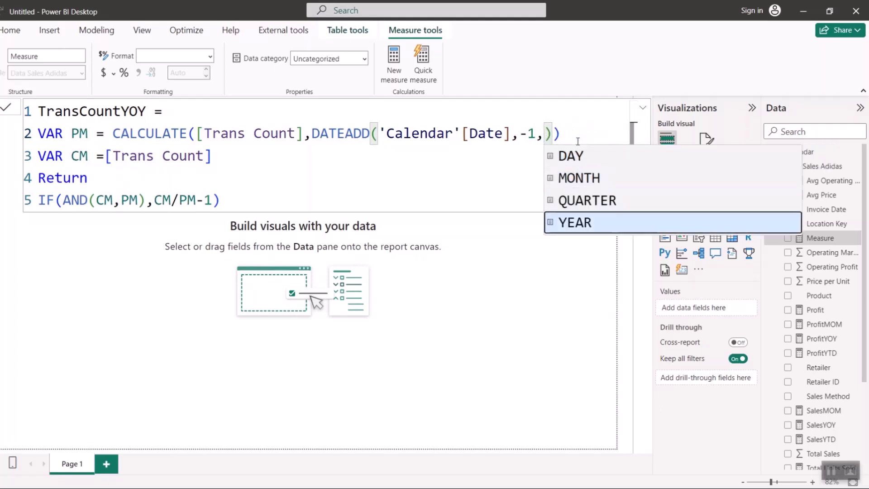
key(Tab)
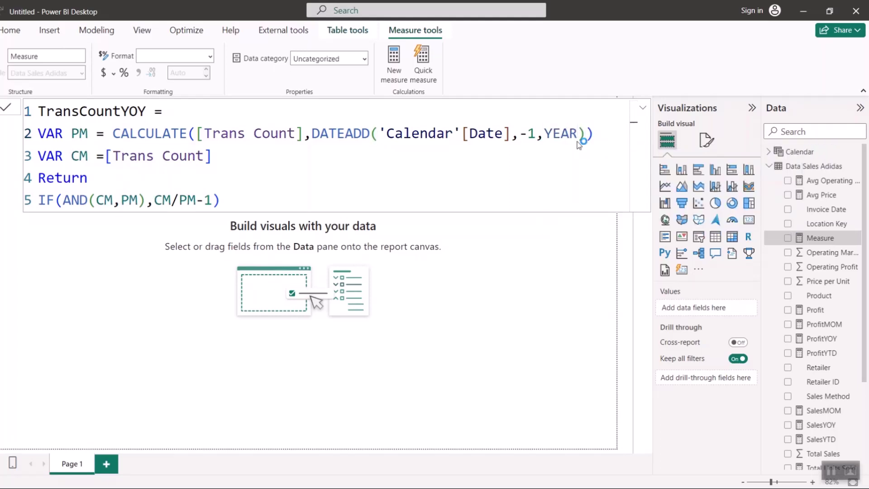
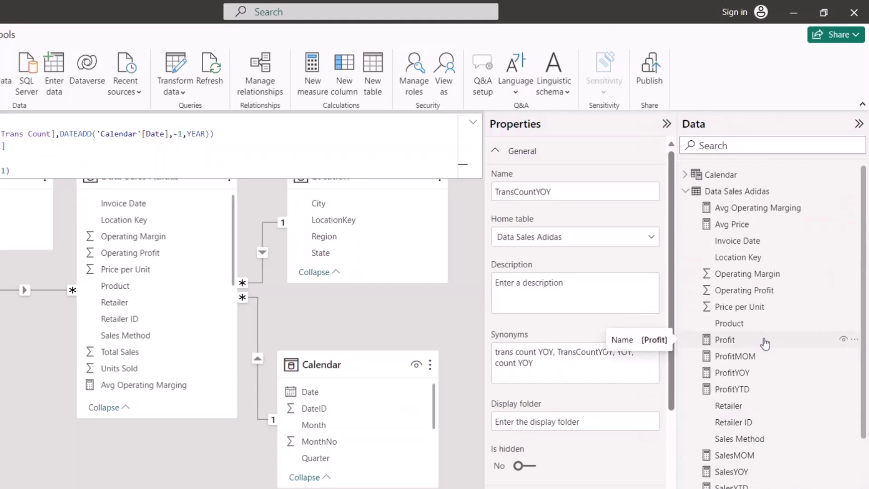
- Group the Avg Operating Marging, Avg Price, Profit, Total Units Sold, Total_Sales and Trans Count measures in a display folder named Anchor
click(726, 209)
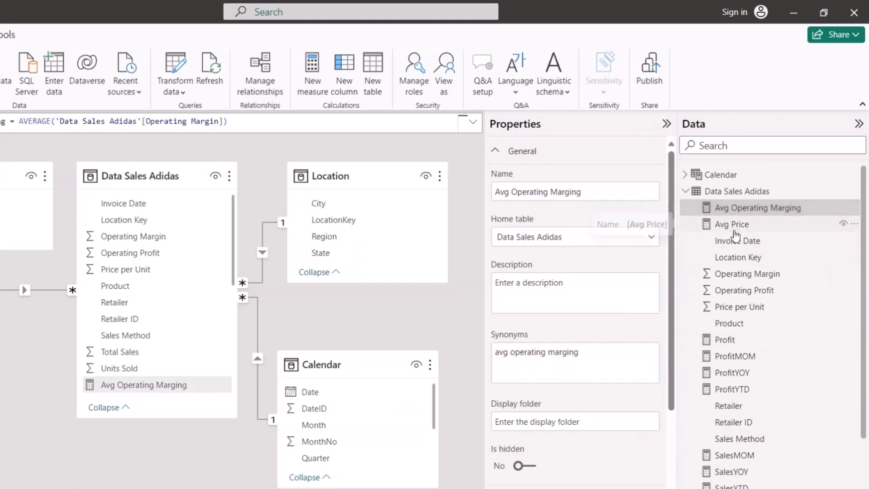
ctrl+click(733, 226)
ctrl+click(741, 344)
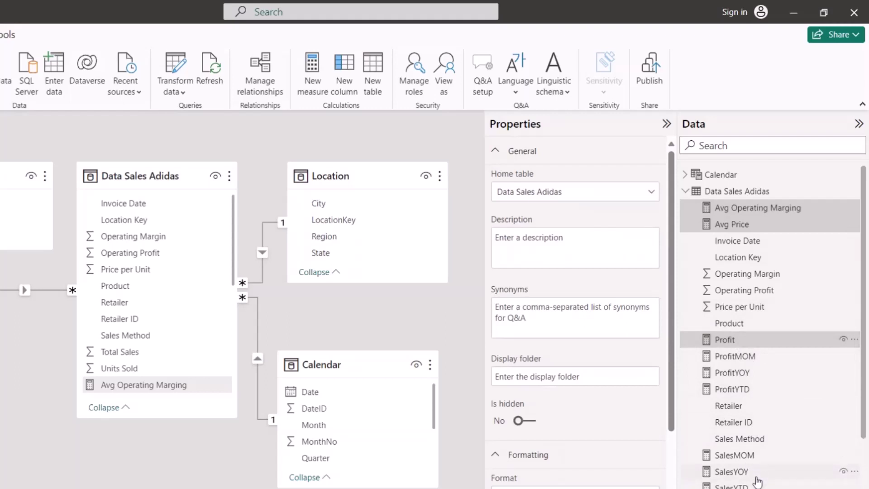
scroll(751, 457, down, 3)
ctrl+click(742, 427)
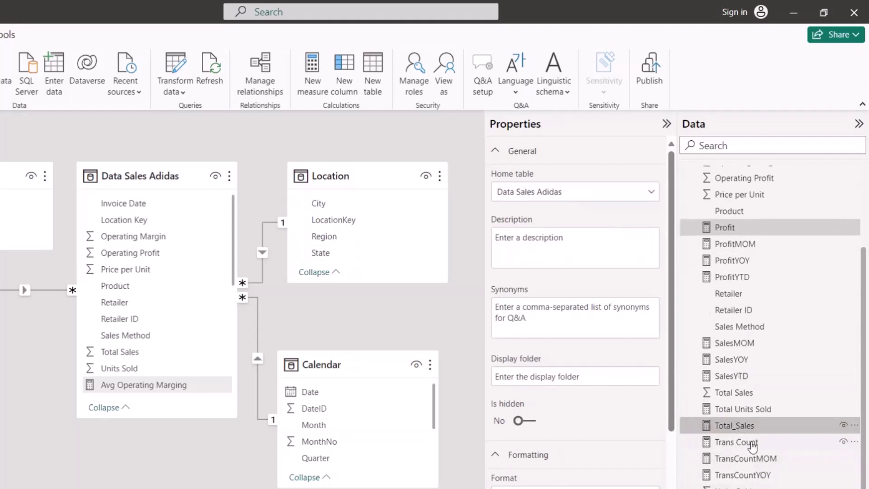
ctrl+click(754, 408)
ctrl+click(747, 446)
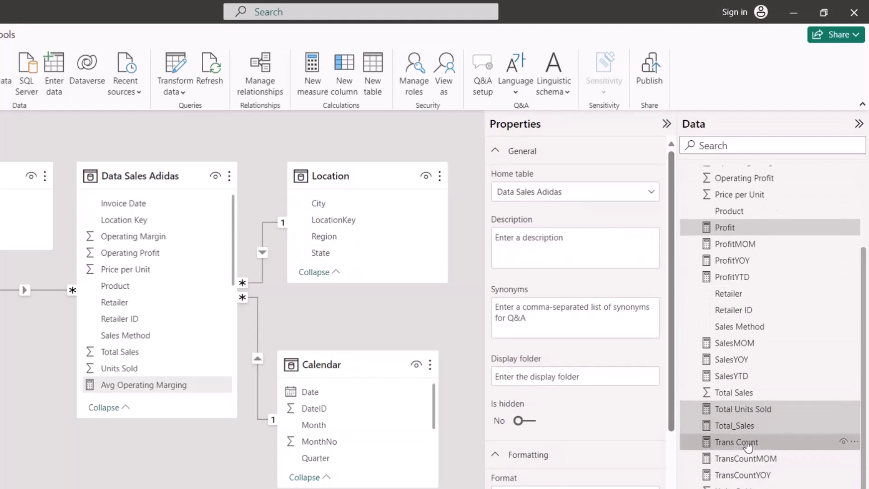
scroll(748, 448, down, 1)
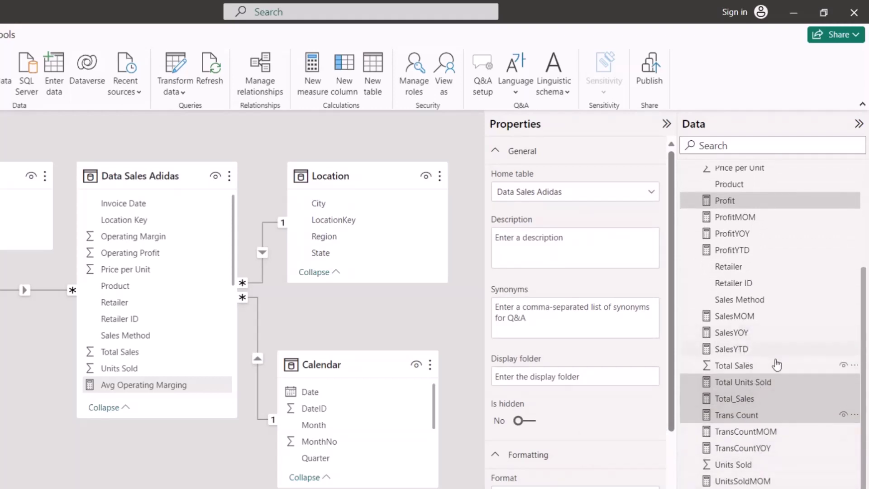
scroll(778, 455, up, 4)
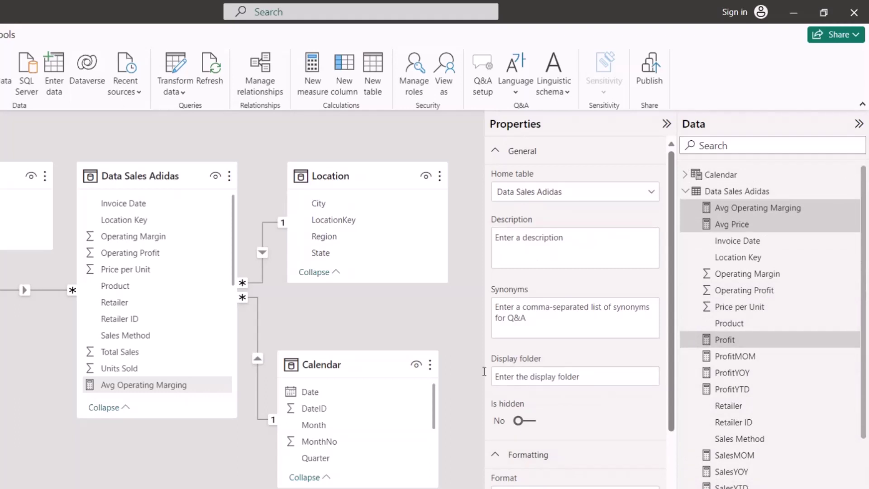
click(509, 379)
text(And)
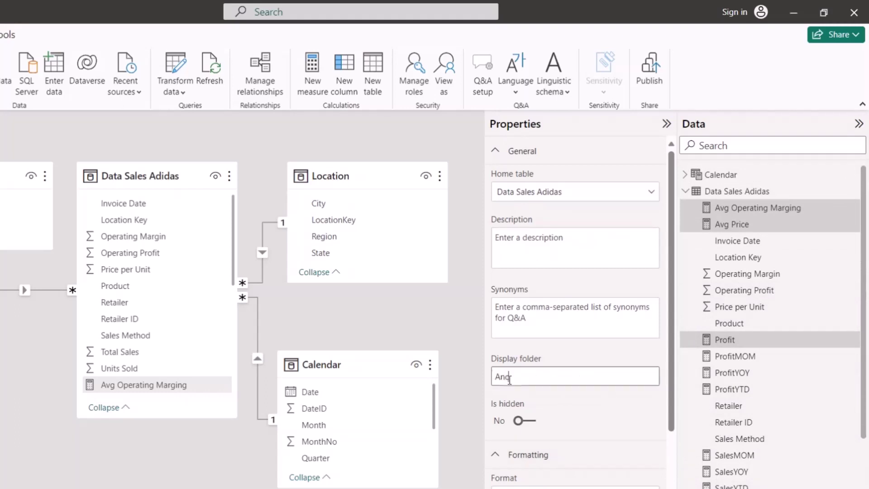
key(Return)
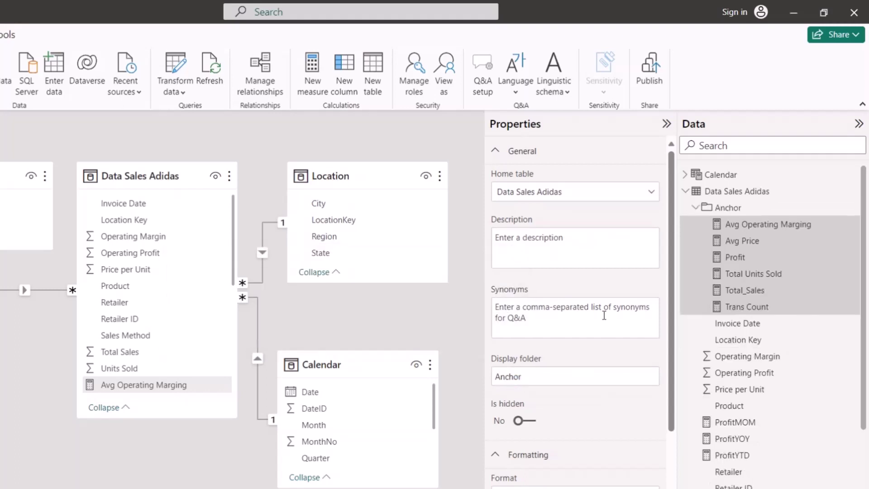
click(699, 209)
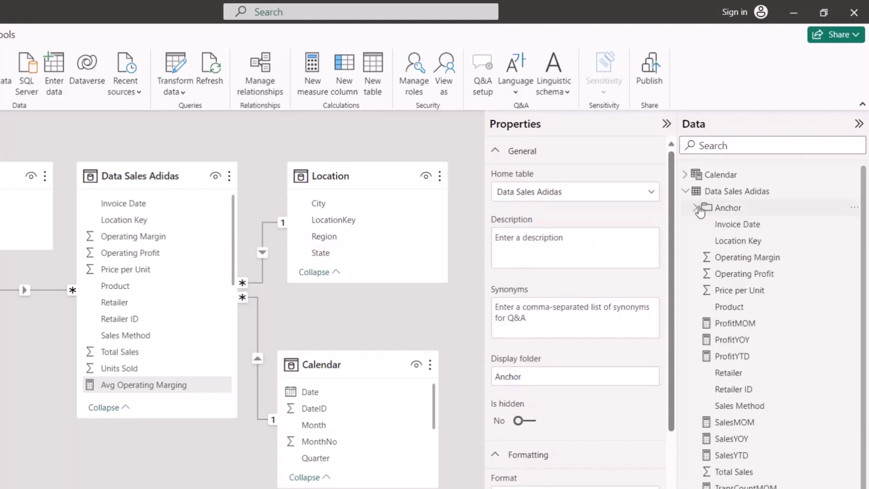
click(699, 209)
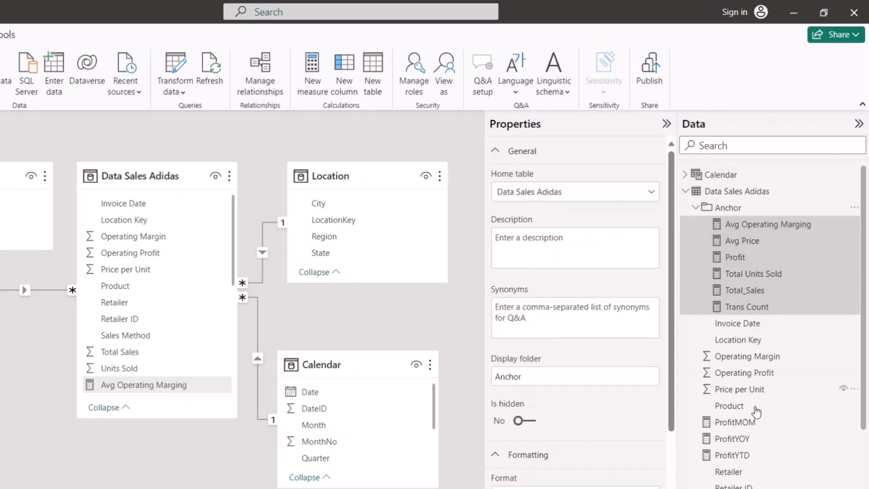
- Group the ProfitYTD and SalesYTD measures in a display folder named Time Intelligence
scroll(756, 411, down, 3)
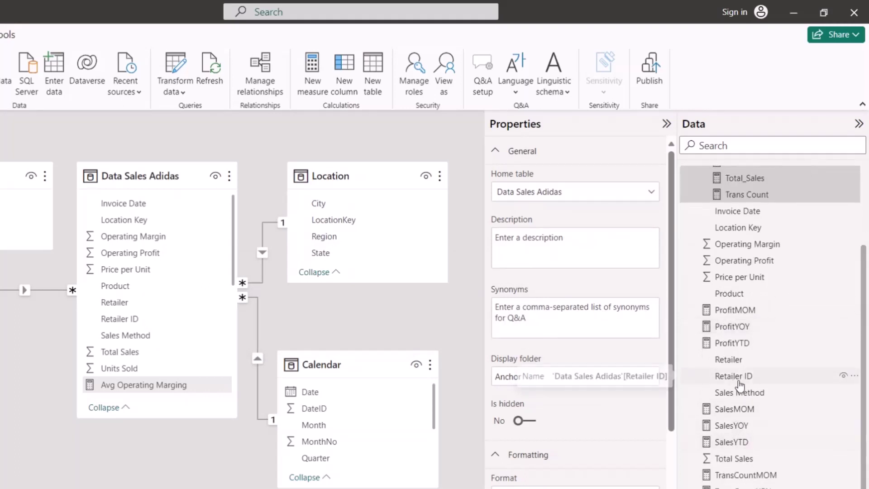
click(740, 344)
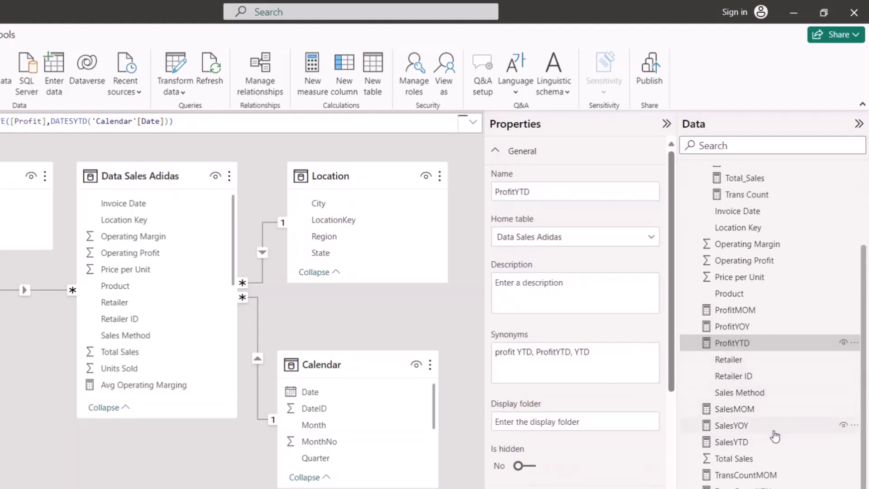
click(732, 442)
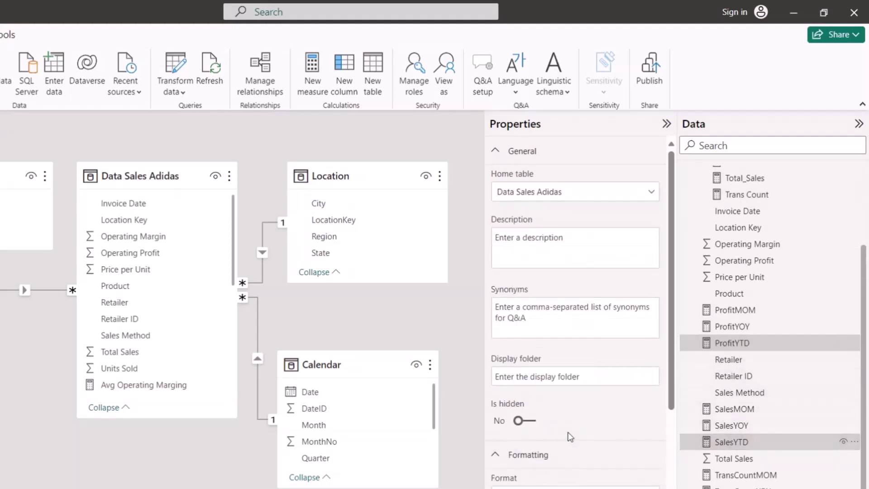
click(546, 380)
text(Time Intellige)
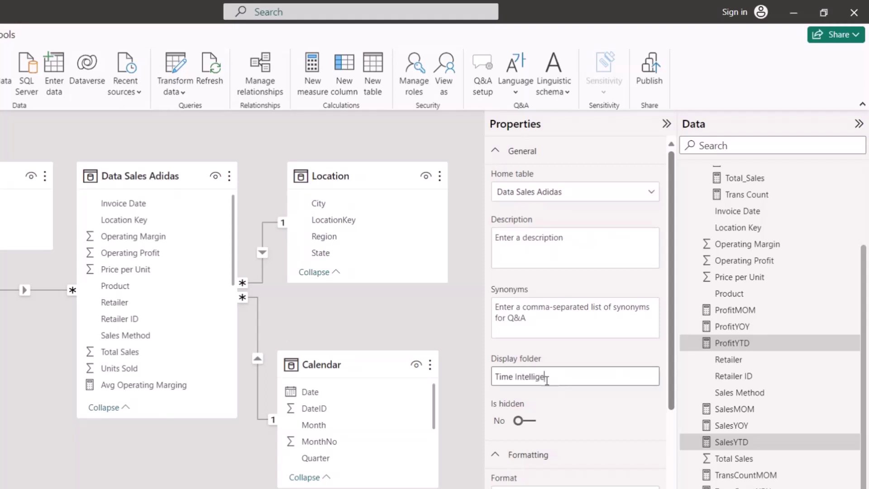
text(nce)
key(Return)
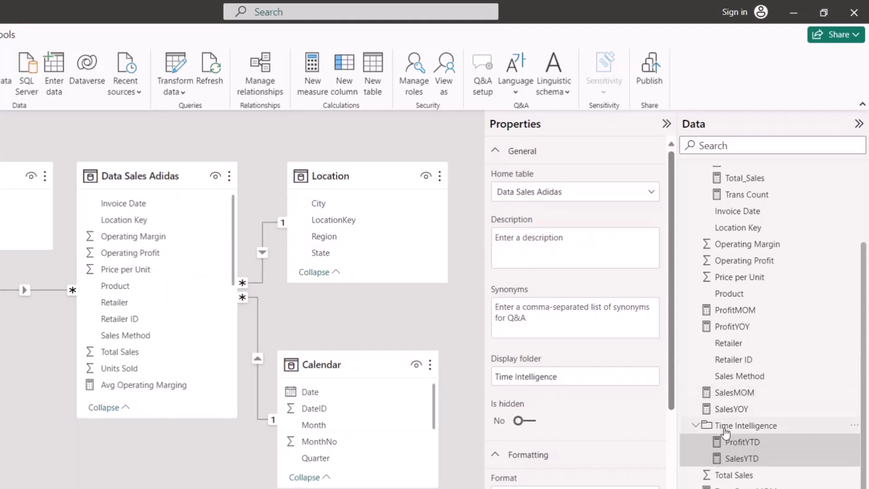
- Group the ProfitMOM, ProfitYOY, SalesMOM, SalesYOY, TransCountMOM, TransCountYOY, UnitsSoldMOM and UnitsSoldYOY measures in a display folder named Variance
scroll(710, 443, down, 2)
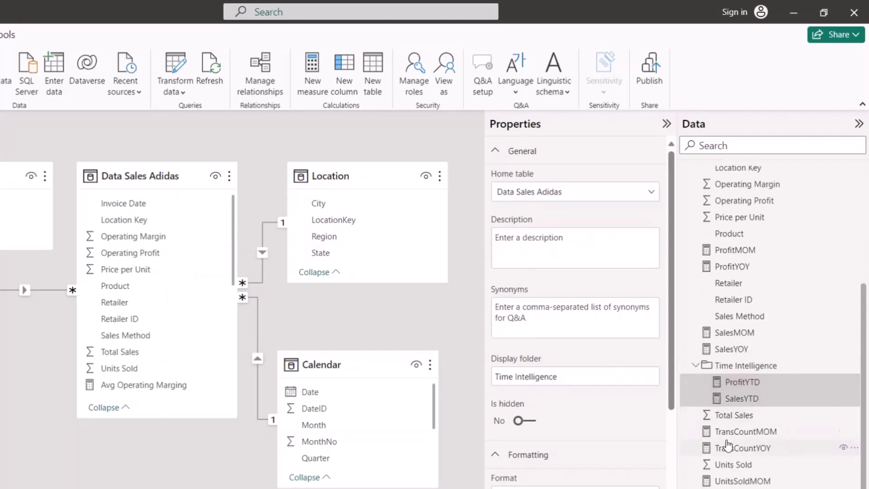
click(741, 481)
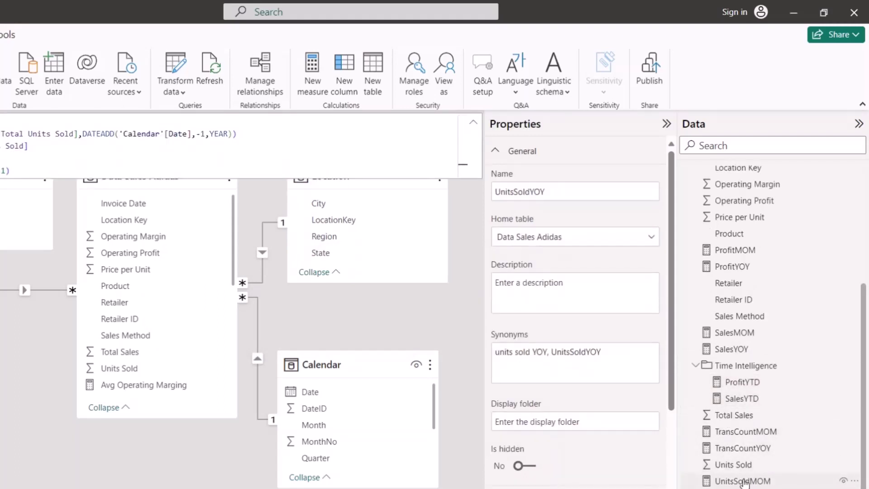
ctrl+click(744, 448)
ctrl+click(749, 432)
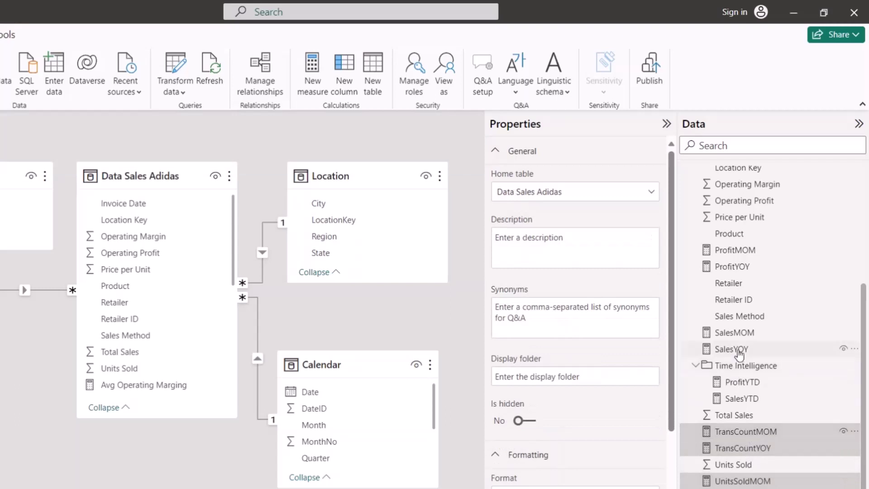
ctrl+click(735, 350)
ctrl+click(736, 332)
ctrl+click(732, 267)
ctrl+click(735, 250)
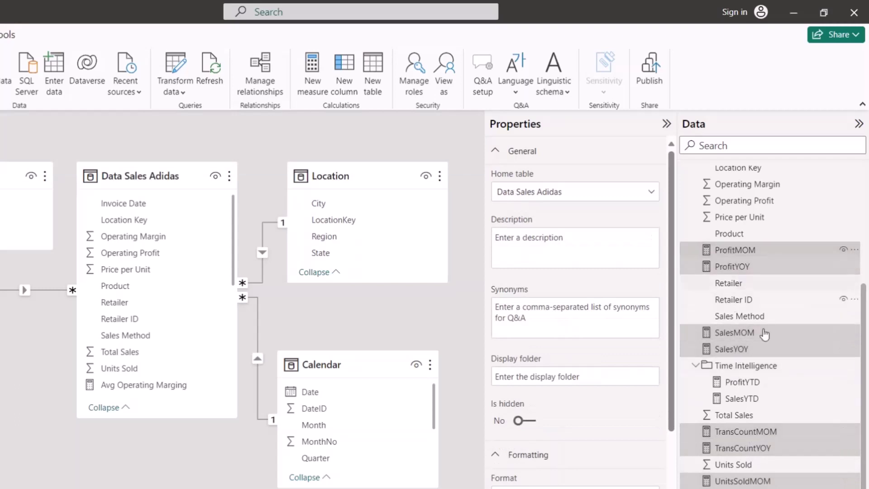
scroll(769, 407, up, 5)
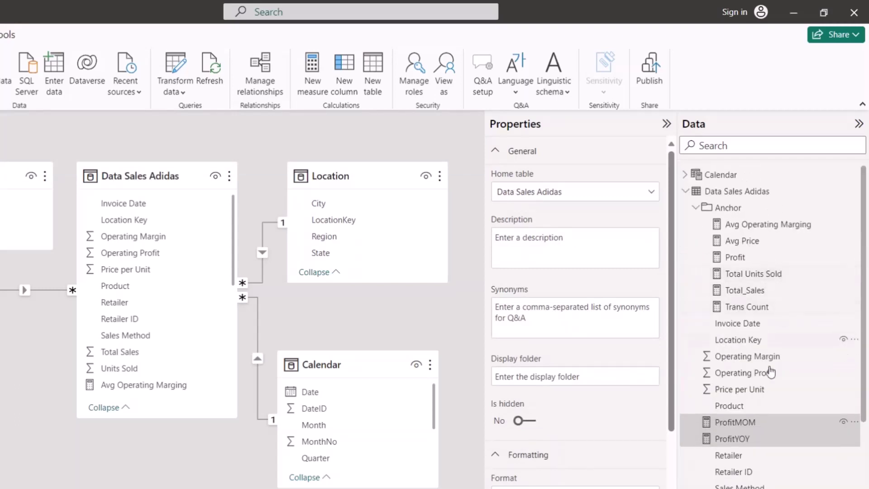
scroll(754, 379, down, 4)
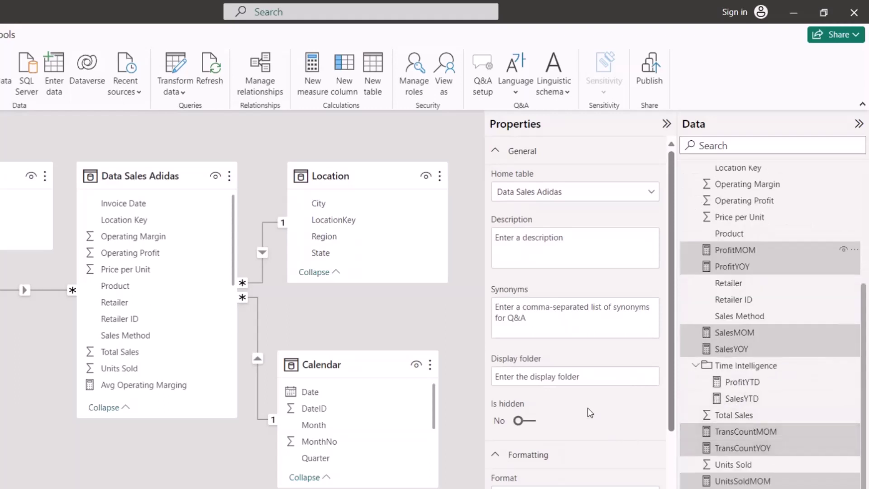
click(558, 377)
text(Variance)
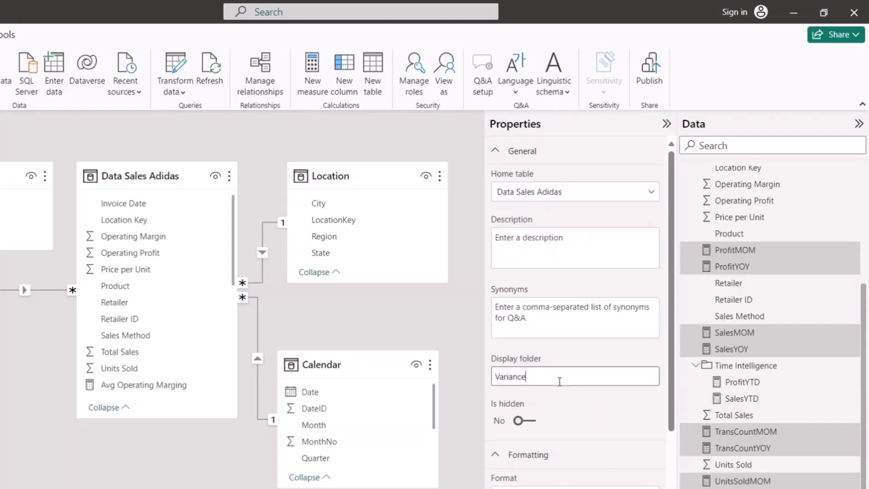
key(Return)
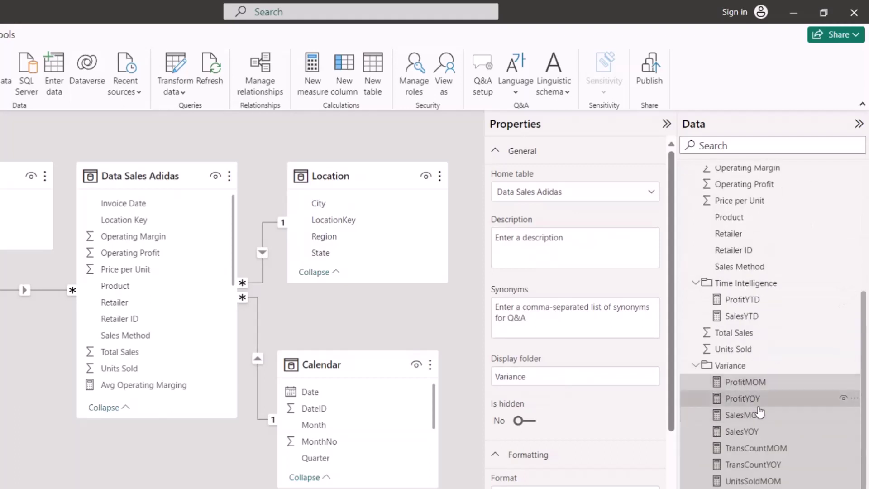
- Hide the Invoice Date, Location Key, Operating Margin, Operating Profit, Price per Unit, Retailer ID, Total Sales and Units Sold columns from report view
scroll(754, 409, up, 2)
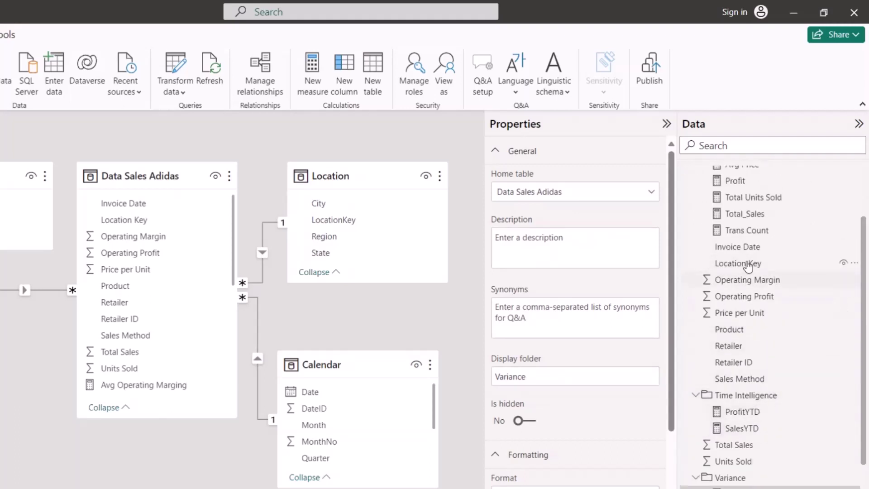
click(739, 280)
ctrl+click(739, 296)
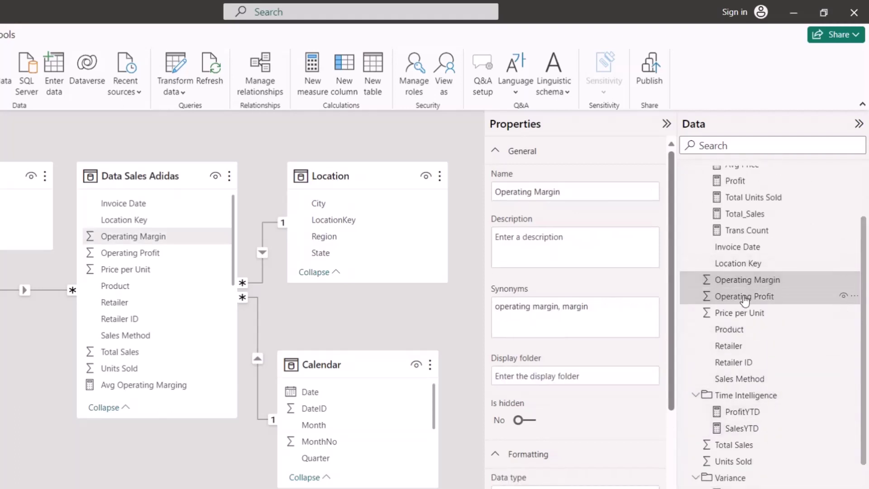
ctrl+click(738, 313)
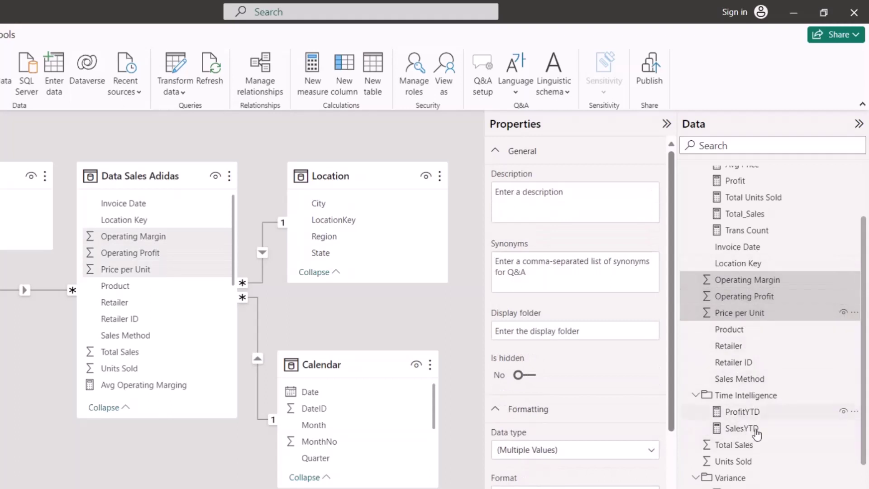
ctrl+click(736, 459)
ctrl+click(736, 445)
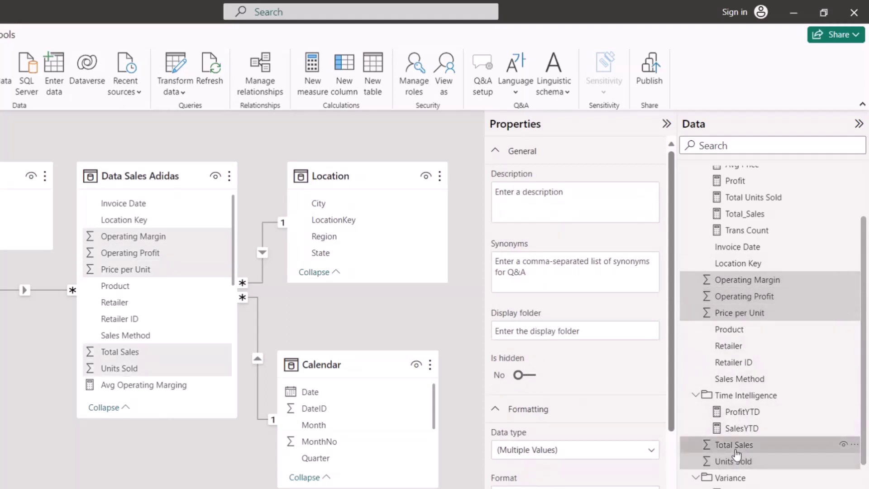
ctrl+click(746, 363)
scroll(778, 445, down, 3)
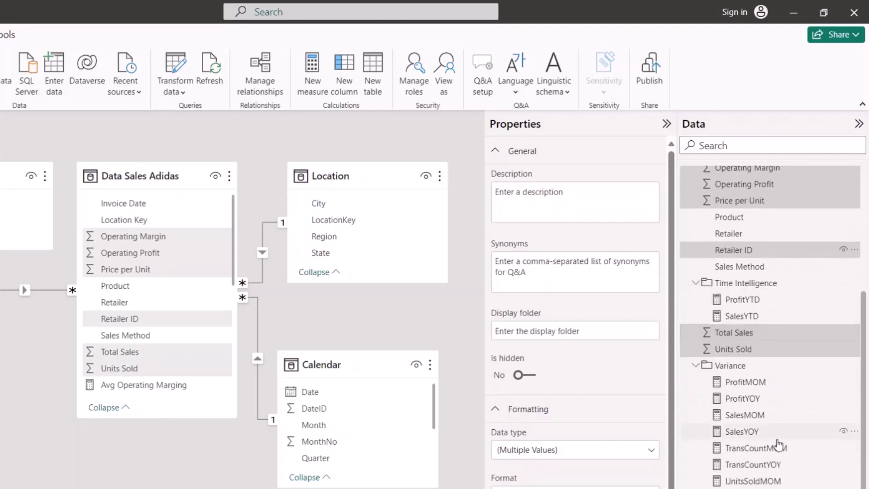
scroll(753, 427, up, 5)
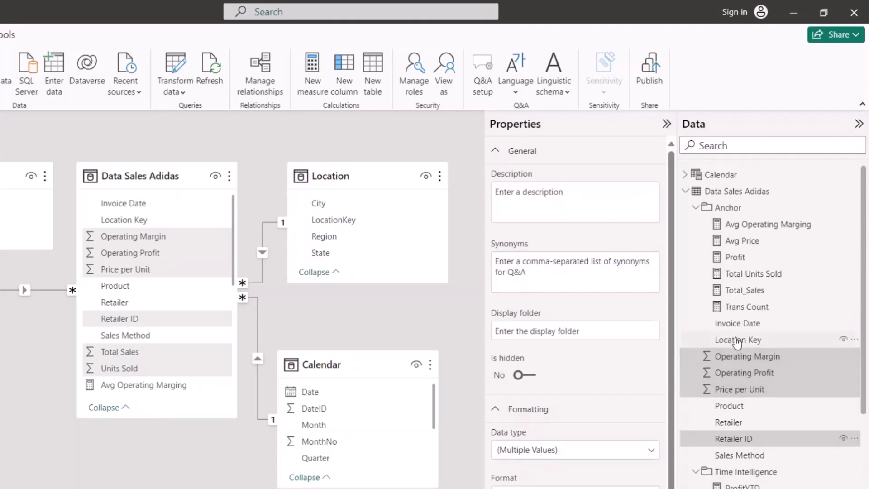
ctrl+click(741, 343)
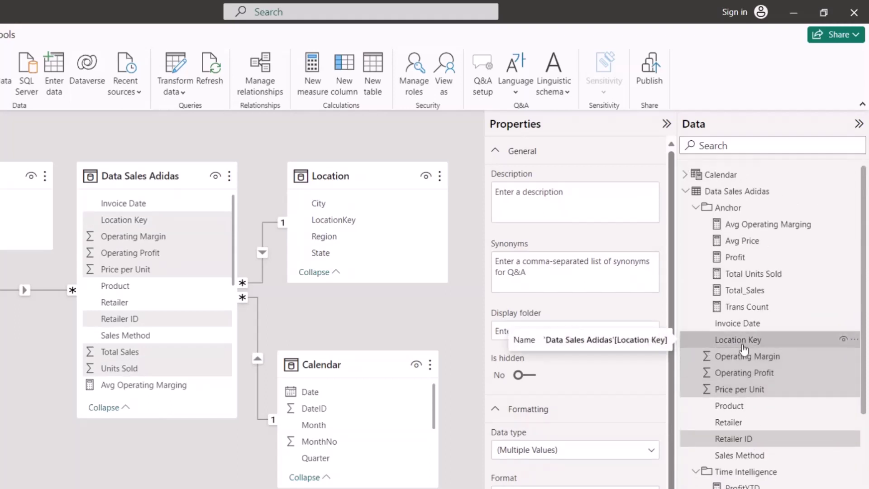
ctrl+click(737, 326)
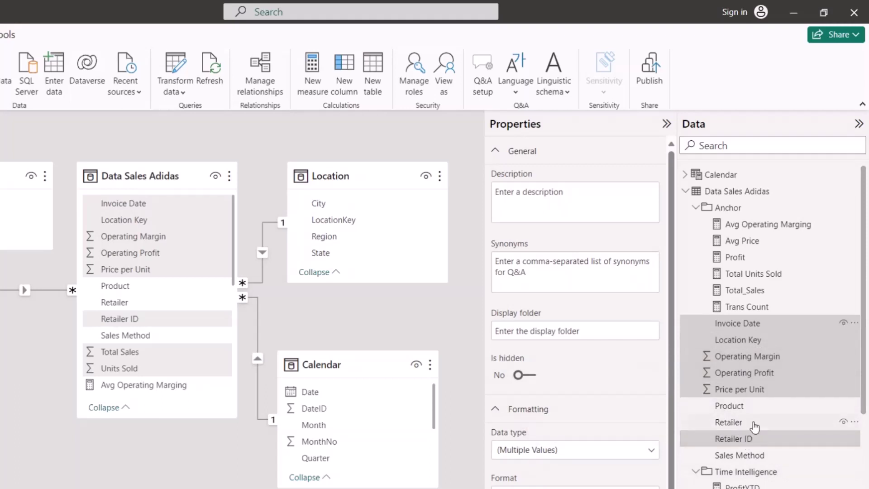
scroll(749, 416, down, 3)
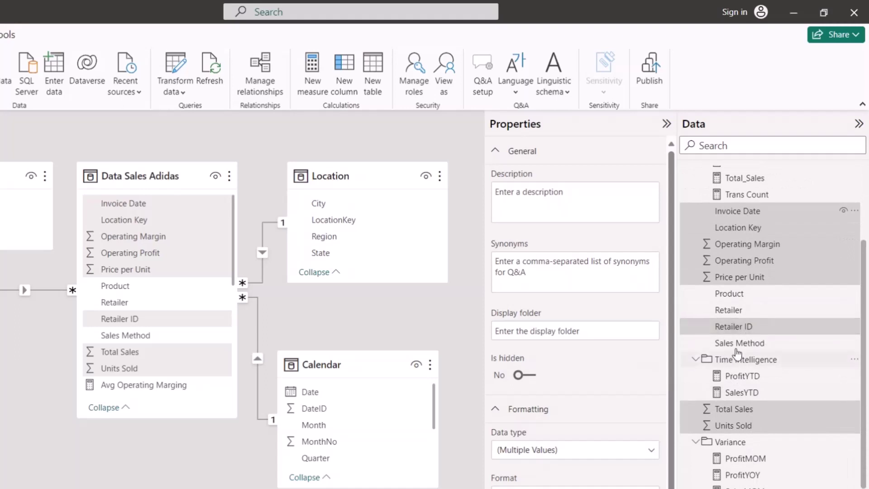
scroll(750, 362, up, 3)
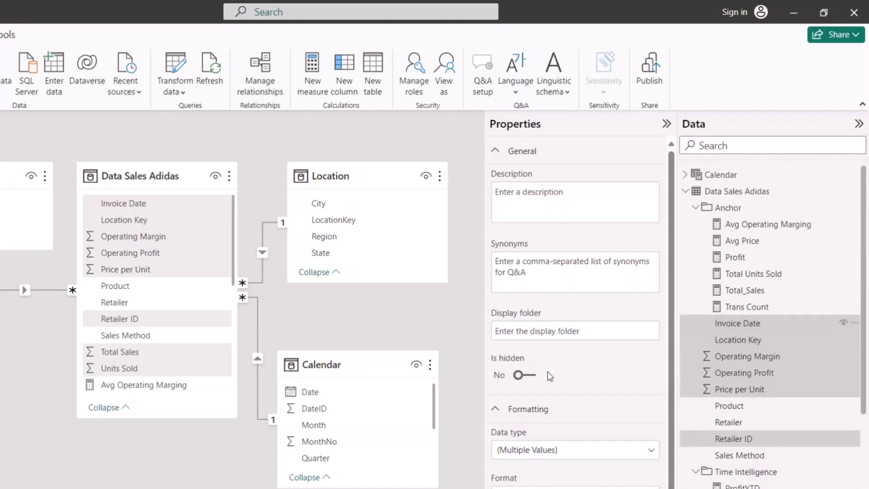
click(526, 376)
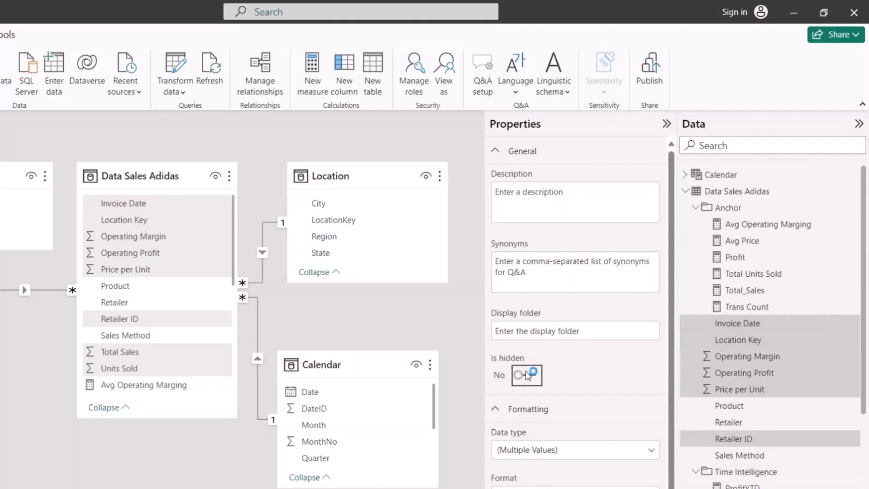
click(526, 375)
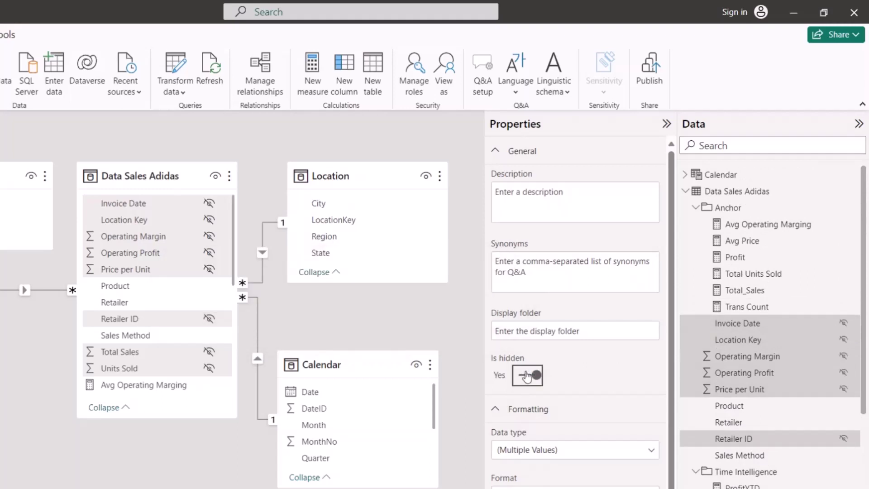
scroll(812, 397, down, 3)
scroll(758, 435, up, 4)
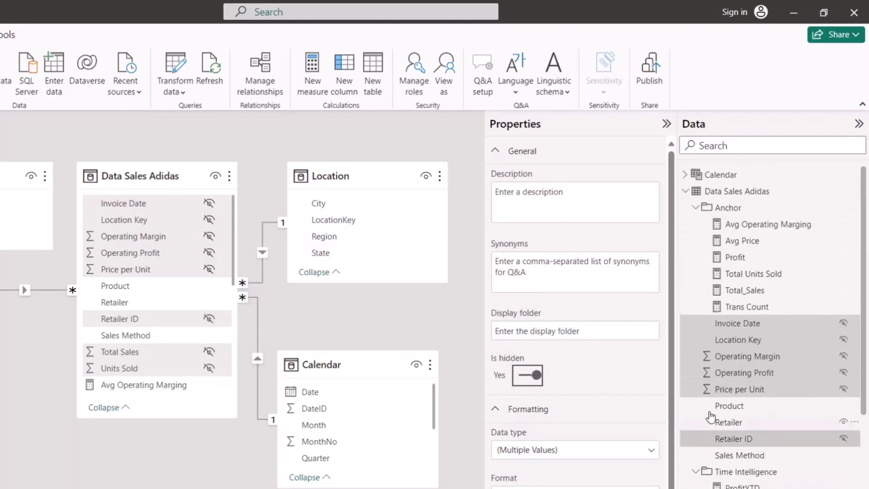
right_click(799, 325)
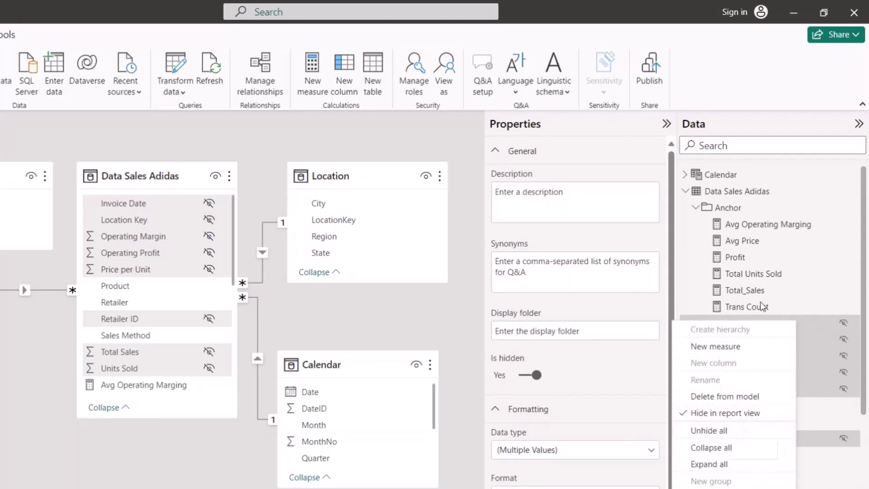
click(708, 278)
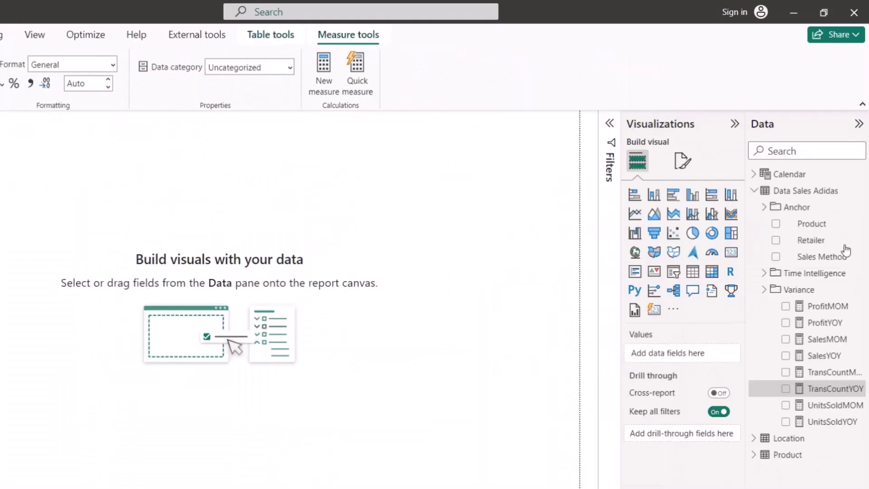
- Review the contents of the Anchor, Time Intelligence and Variance display folders in report view, leaving all three collapsed
click(769, 290)
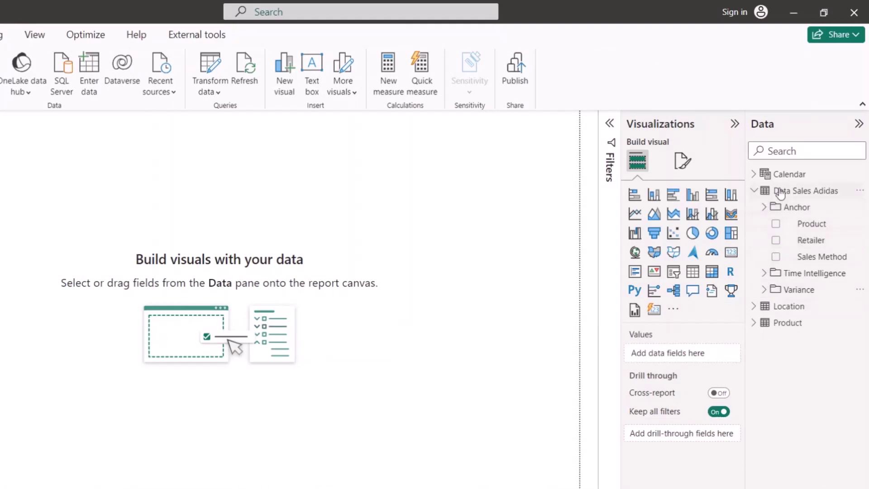
click(764, 208)
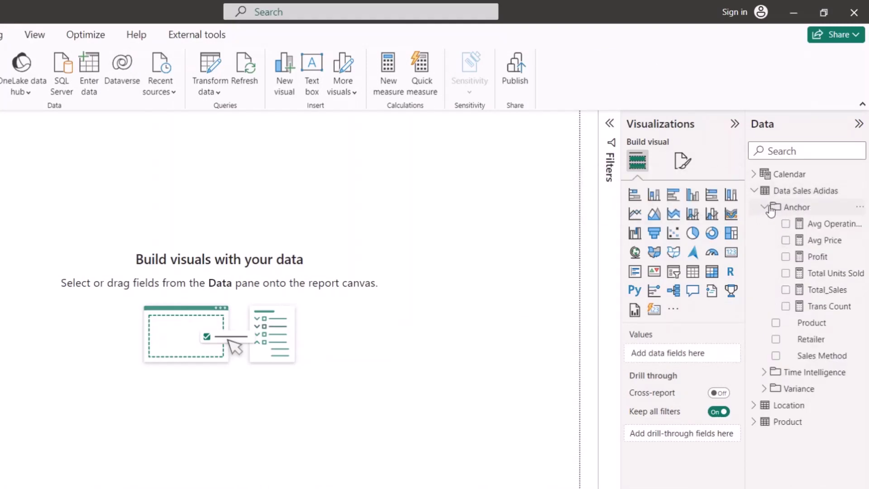
click(764, 208)
click(765, 274)
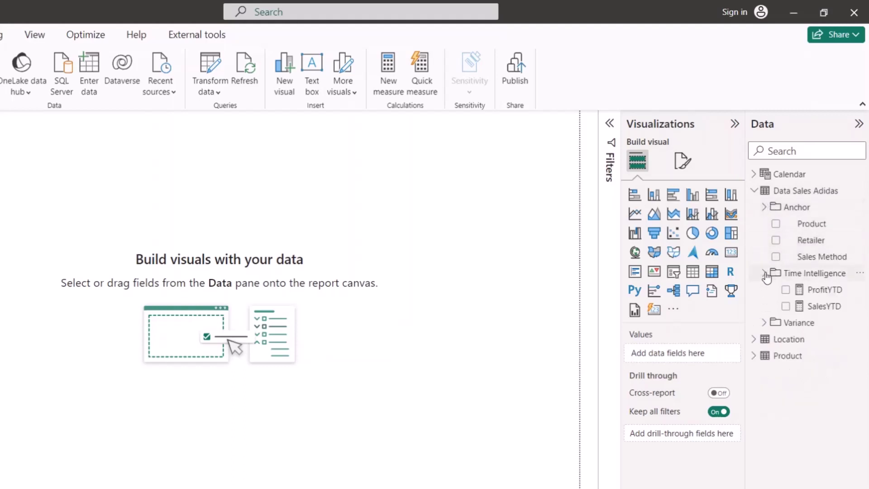
click(765, 274)
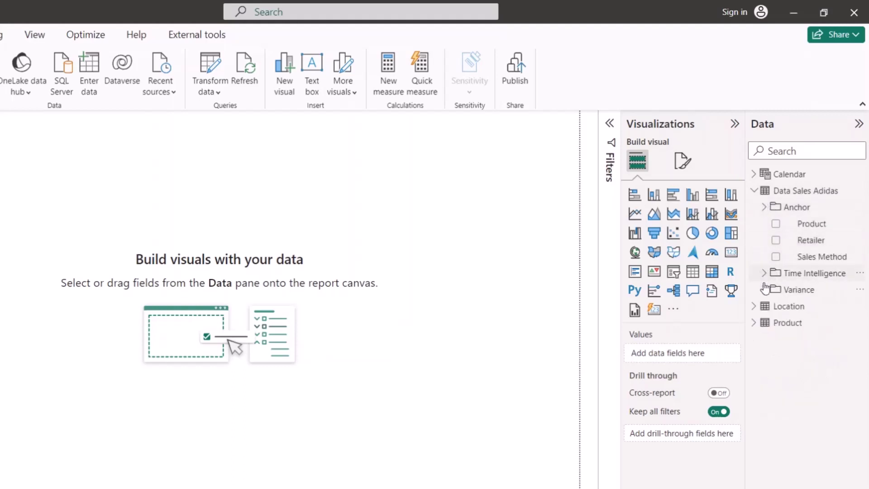
click(765, 291)
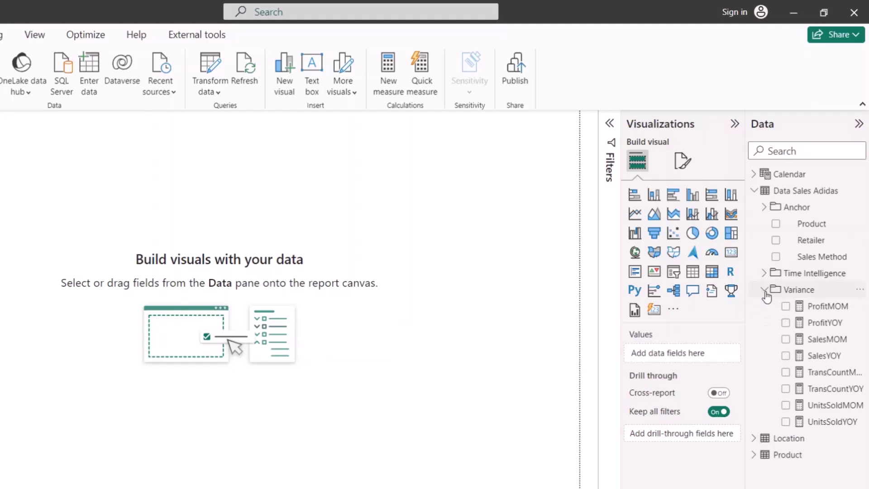
click(765, 291)
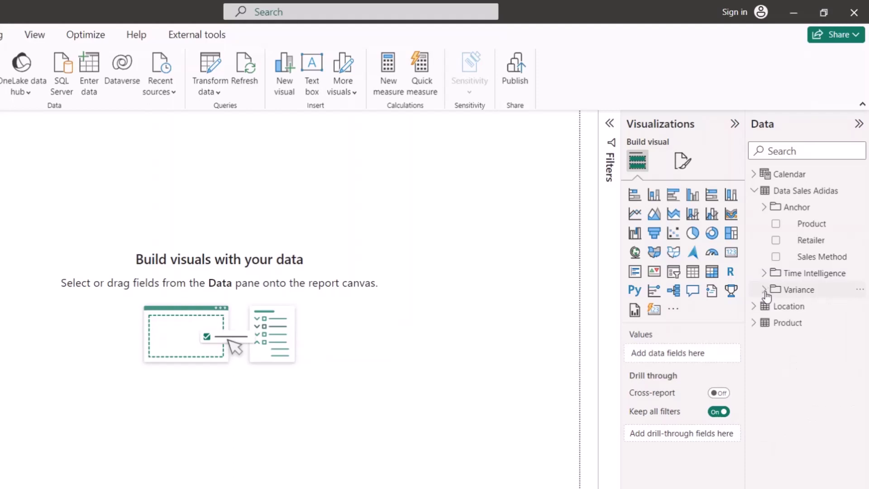